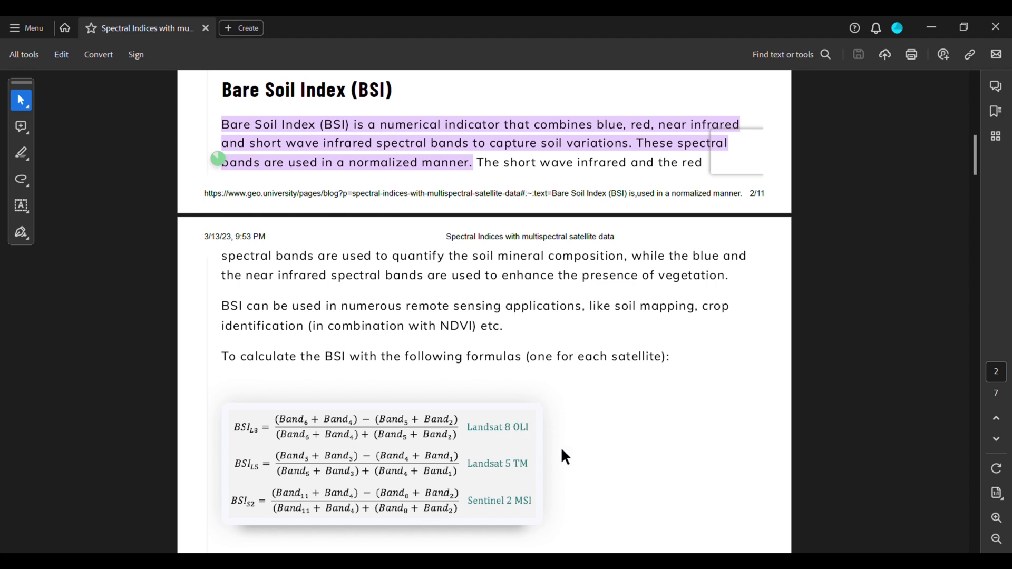
Leave the Bare Soil Index formula PDF and return to the empty ArcMap project
key("alt+Tab")
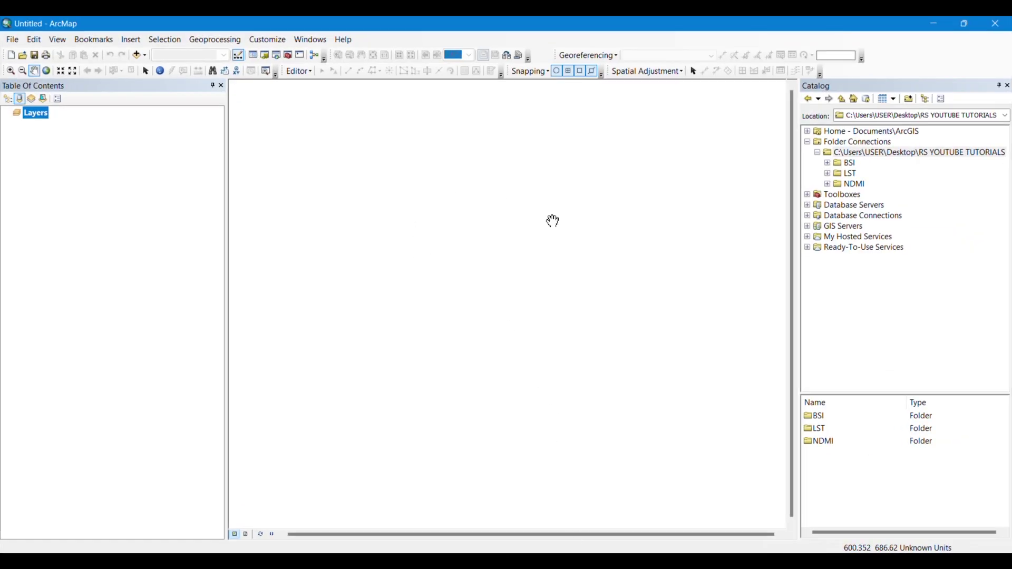
Expand the BSI folder in Catalog to list the Landsat 9 B2, B4, B5 and B6 band TIFs
left_click(827, 163)
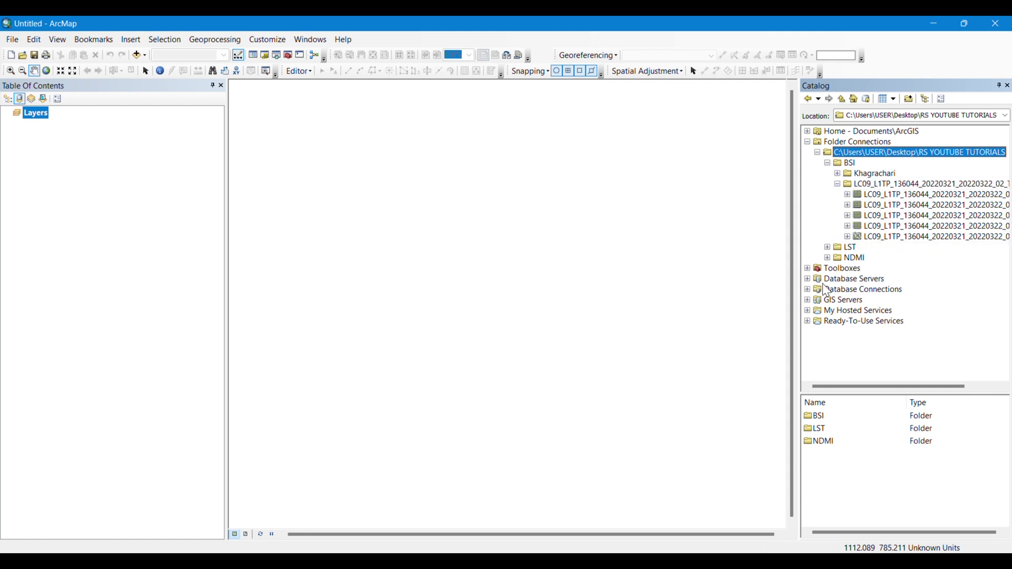
left_click_drag(844, 384, 880, 384)
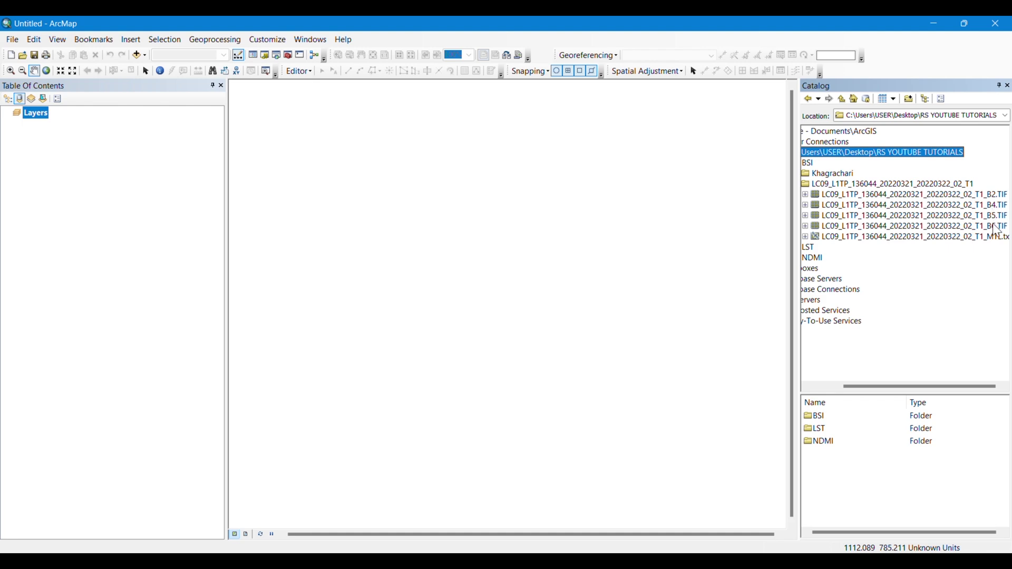
key("alt+Tab")
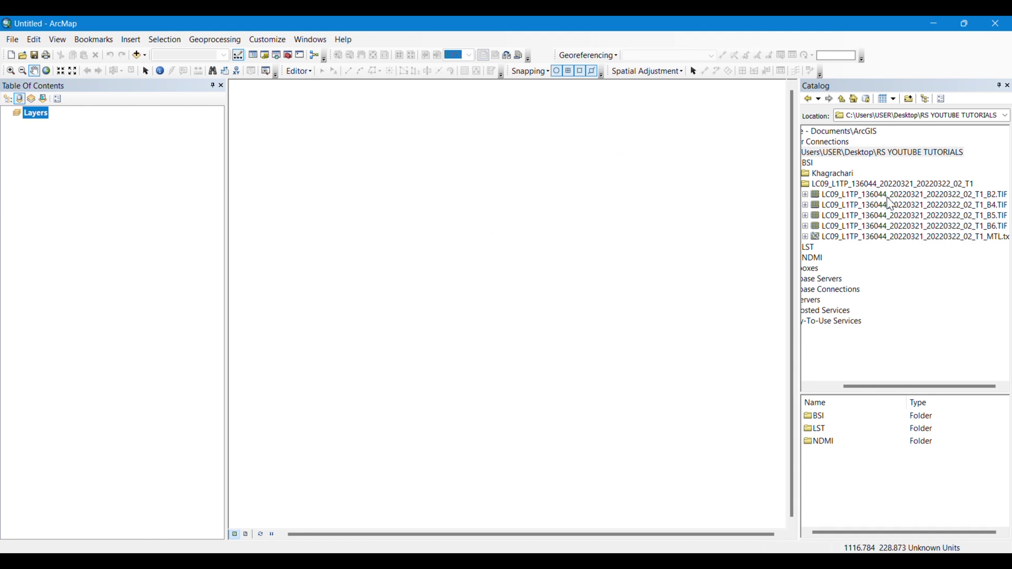
Add the Landsat 9 bands B2, B4, B5 and B6 to the map as layers
left_click_drag(891, 199, 398, 190)
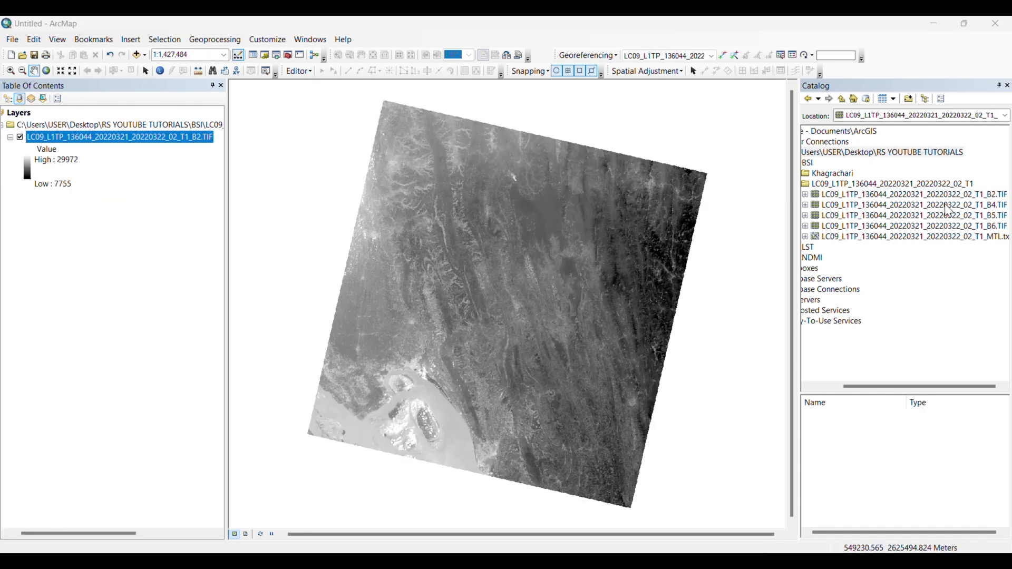
left_click_drag(949, 207, 166, 227)
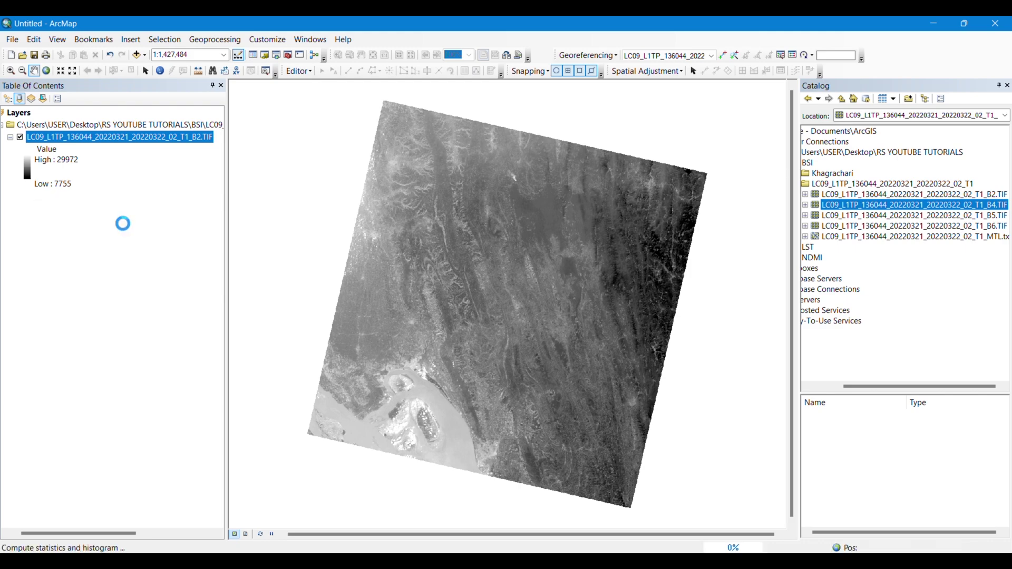
left_click(951, 217)
left_click_drag(951, 221, 145, 289)
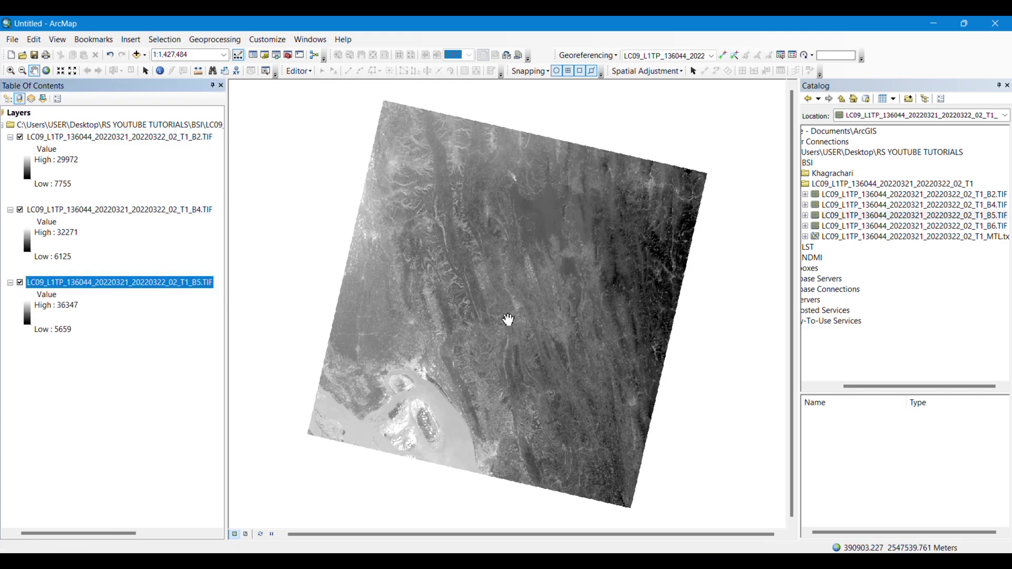
left_click_drag(974, 226, 139, 398)
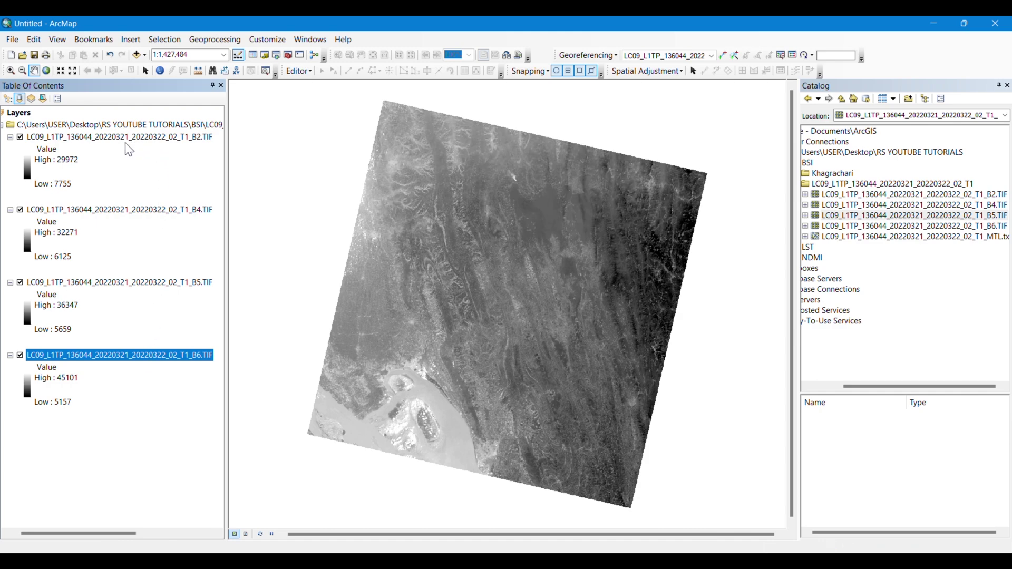
Rename the B2 and B4 layers to B2.TIF and B4.TIF by removing the scene prefix
left_click(193, 138)
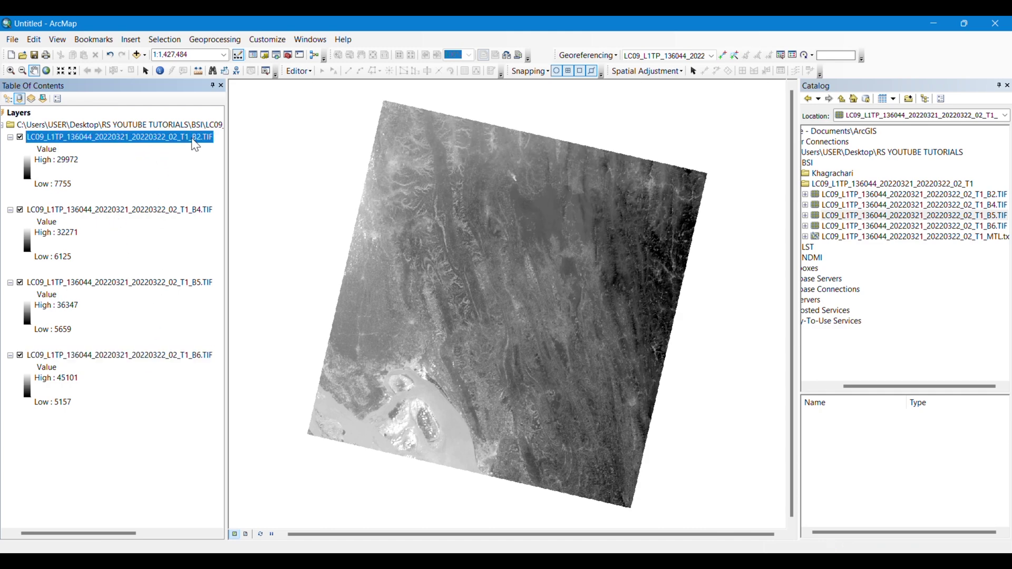
left_click(197, 145)
left_click_drag(193, 138, 28, 142)
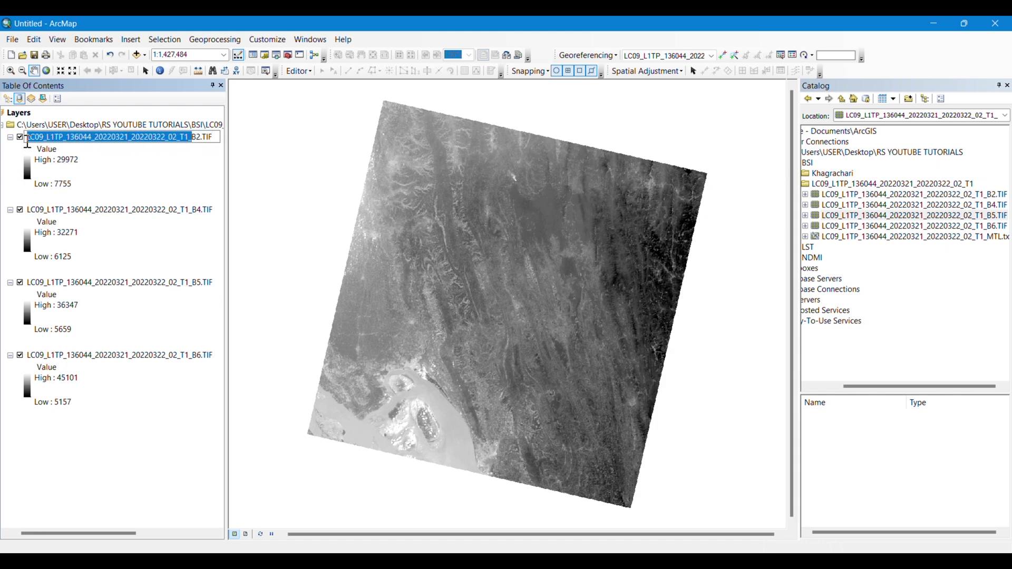
key("Delete")
key("Return")
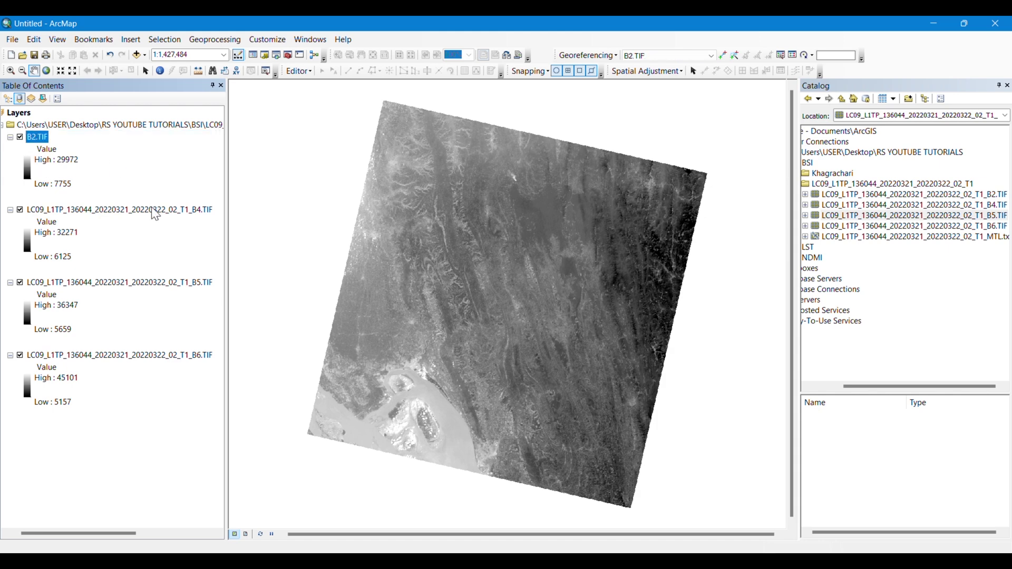
left_click(157, 211)
left_click(192, 211)
left_click_drag(193, 209, 26, 207)
key("Delete")
key("Return")
Rename the B5 and B6 layers to B5.TIF and B6.TIF by removing the scene prefix
left_click(166, 282)
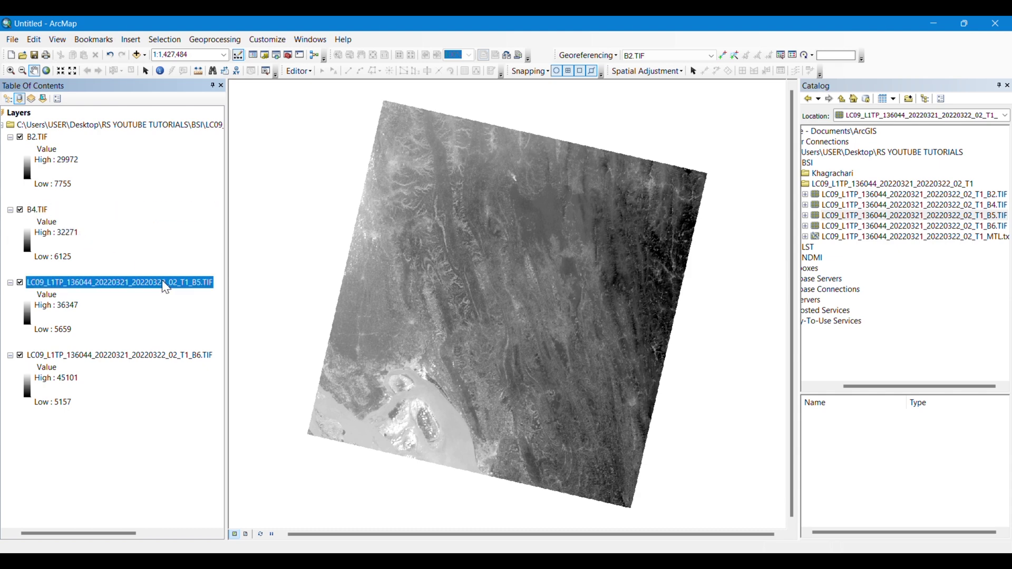
left_click(194, 287)
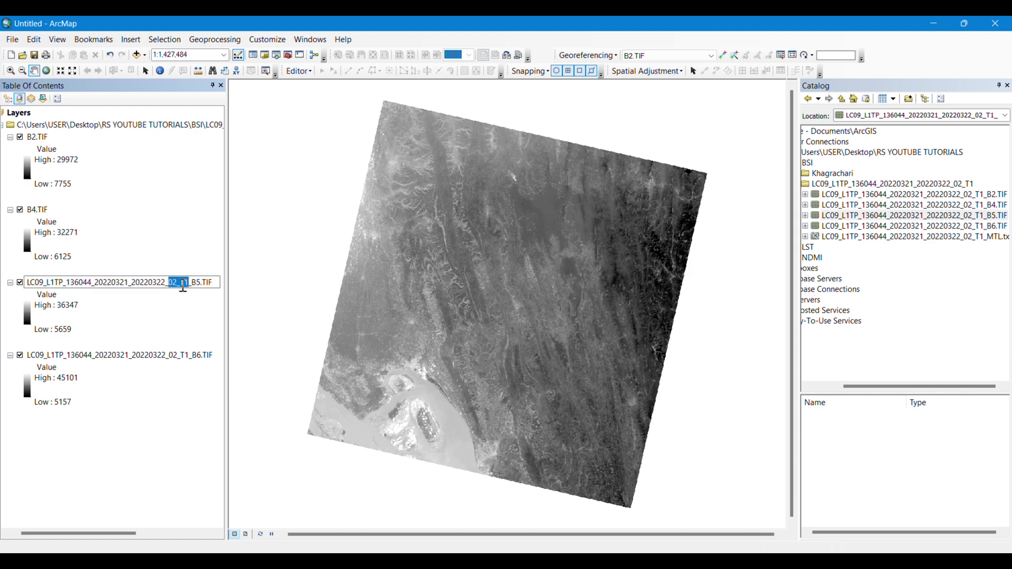
left_click_drag(193, 285, 25, 284)
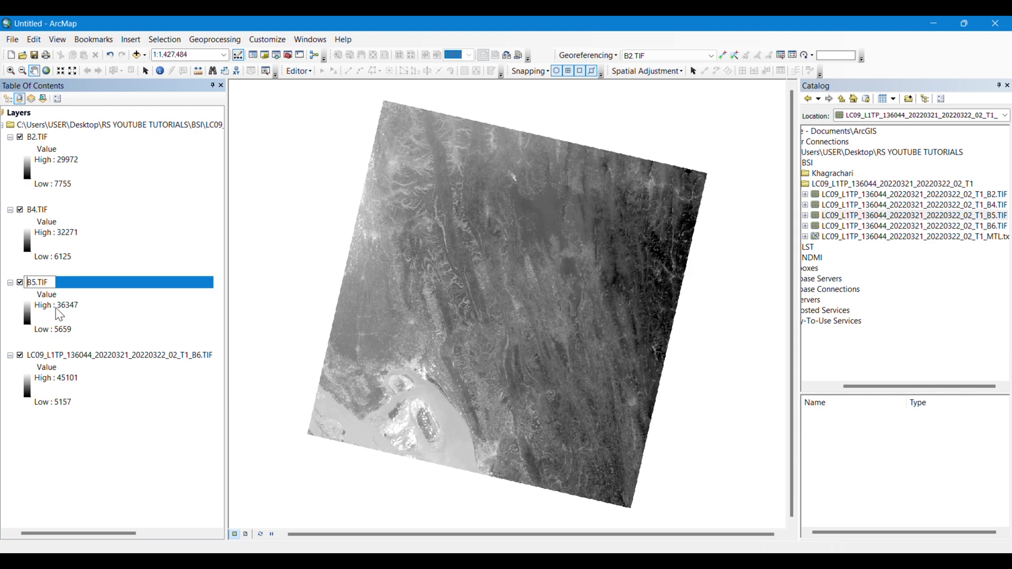
key("Delete")
key("Return")
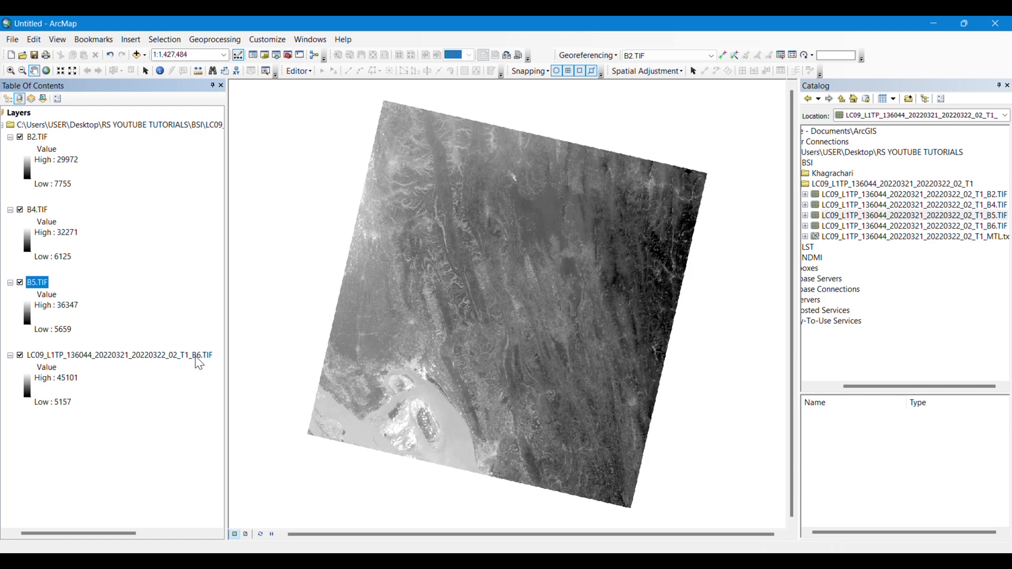
left_click(197, 357)
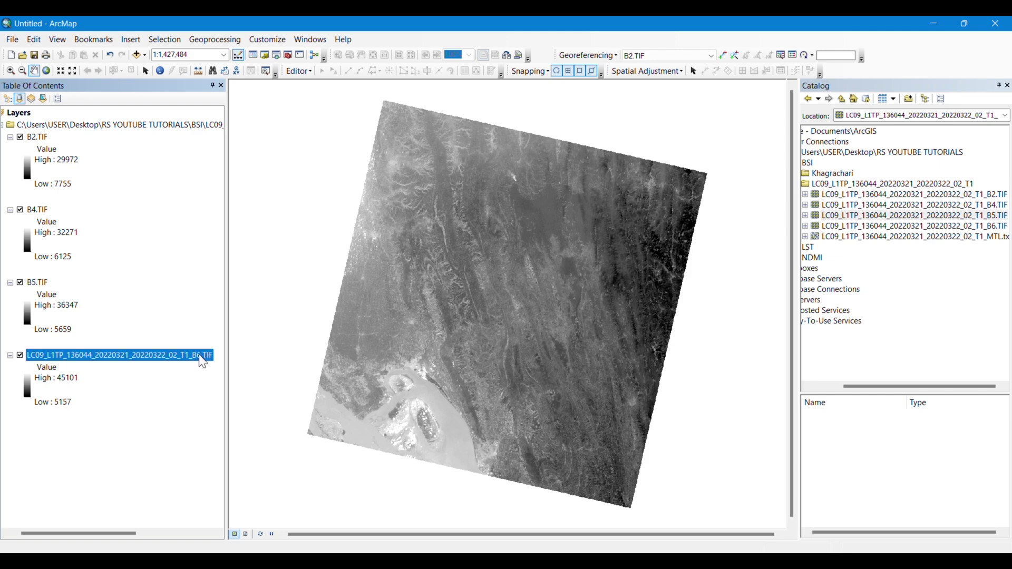
left_click(192, 355)
left_click(193, 356)
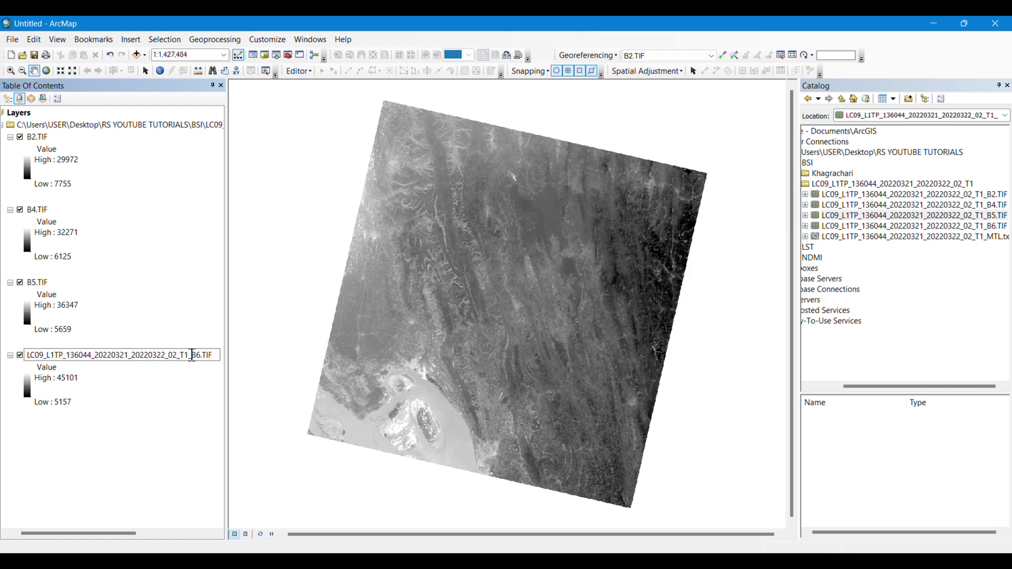
left_click_drag(191, 355, 30, 351)
key("BackSpace")
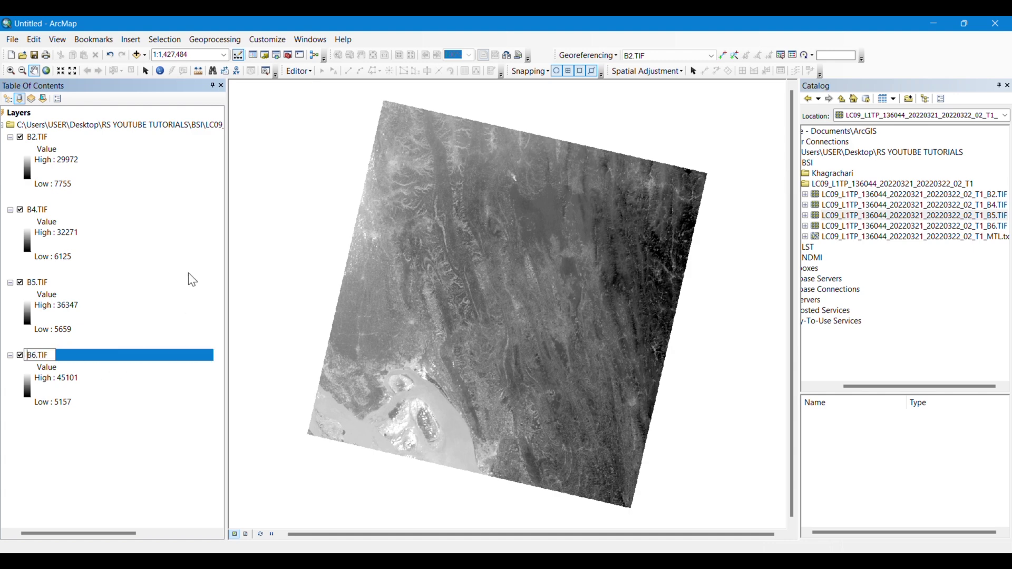
key("Return")
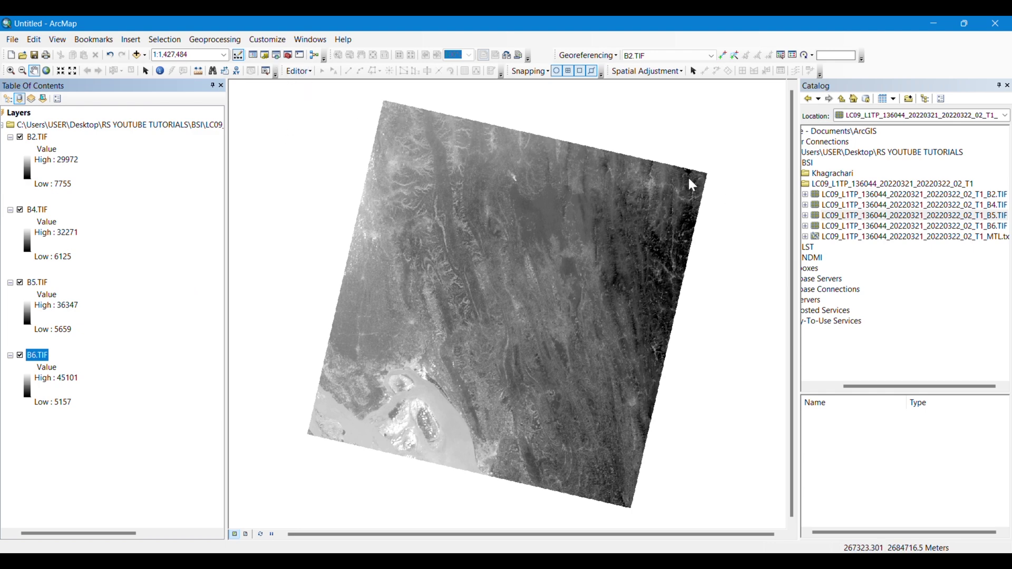
Search for 'raster calculator' and open the Spatial Analyst Raster Calculator tool
key("ctrl+f")
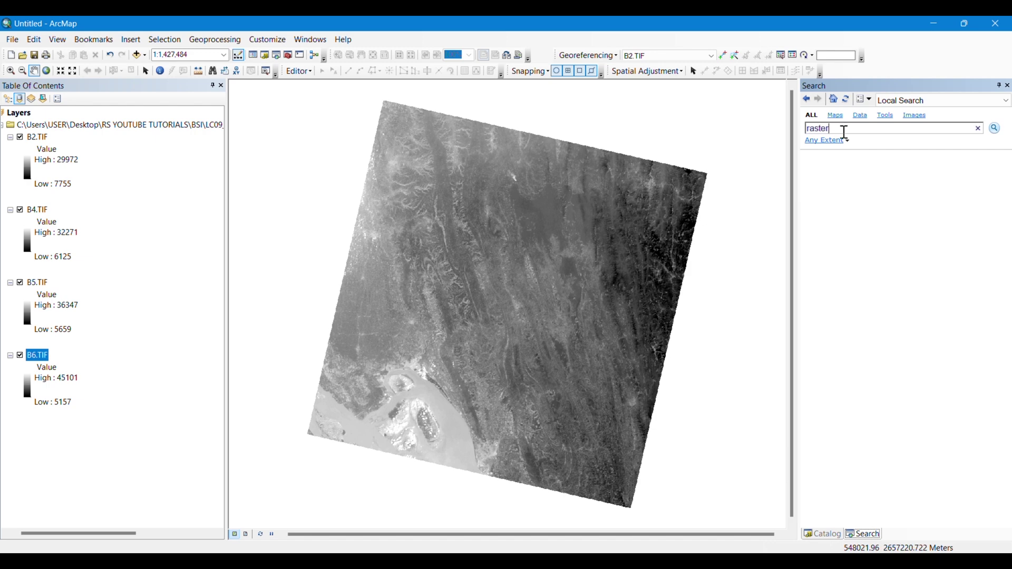
type("raster calculator")
key("Return")
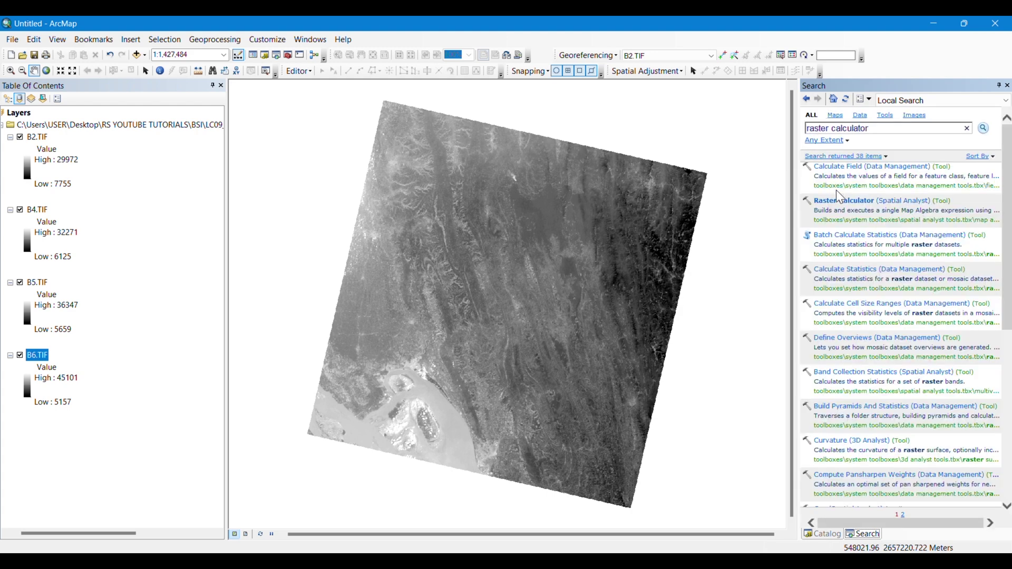
left_click(847, 203)
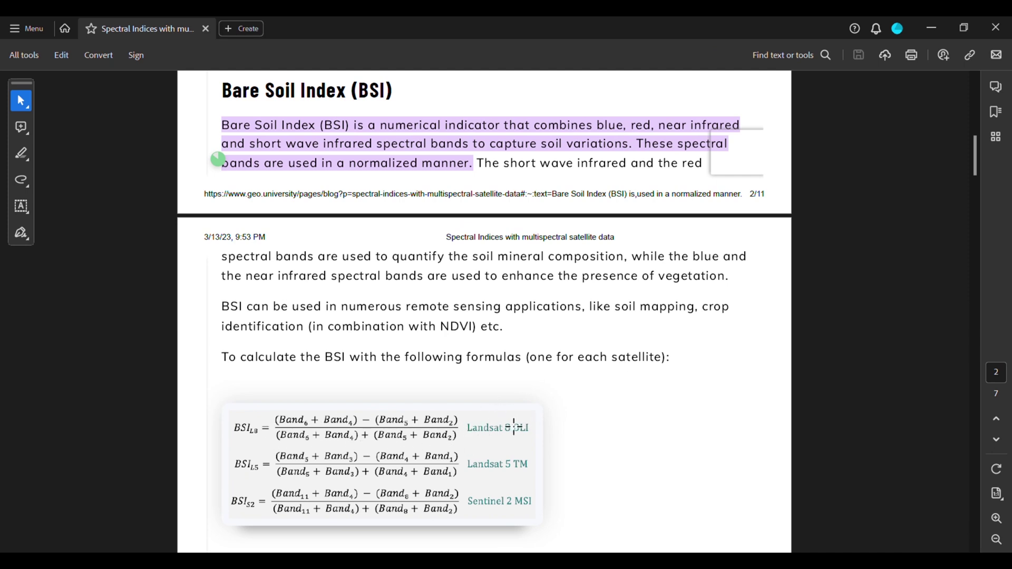
Insert Float into the Raster Calculator expression, checking the BSI formula in the PDF
left_click(934, 29)
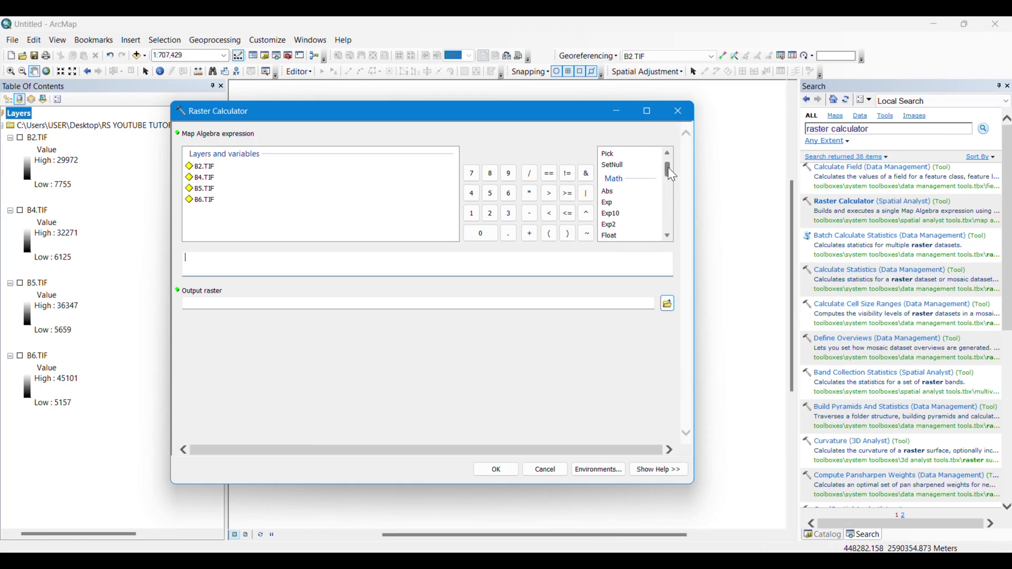
scroll(669, 173, "down", 2)
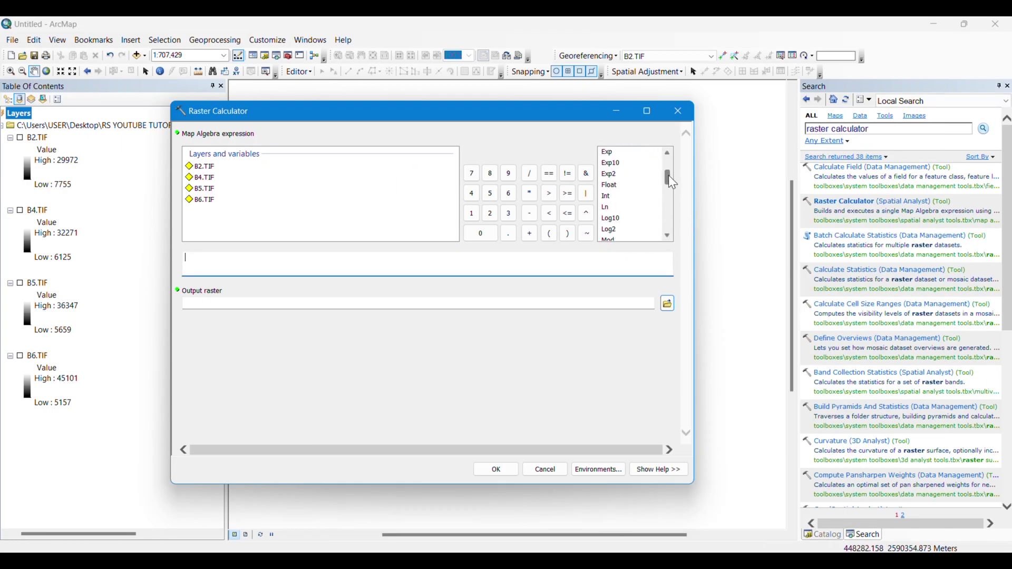
double_click(613, 186)
left_click(715, 548)
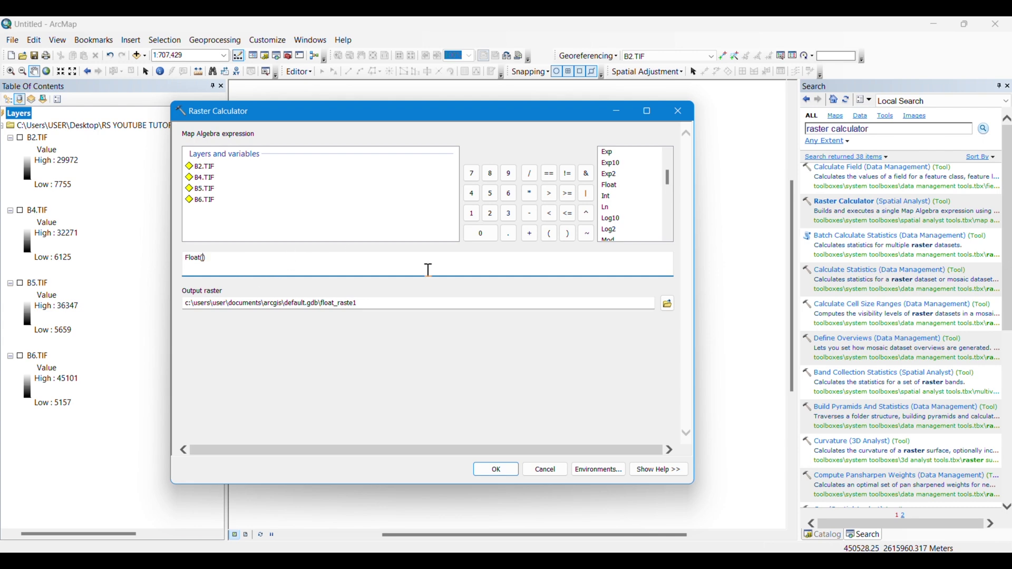
key("alt+Tab")
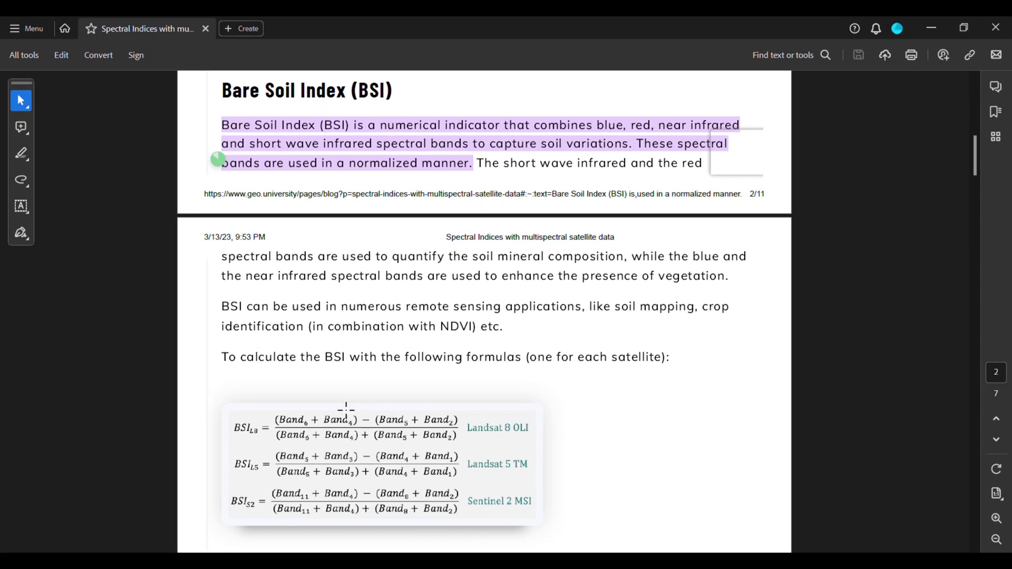
left_click(931, 29)
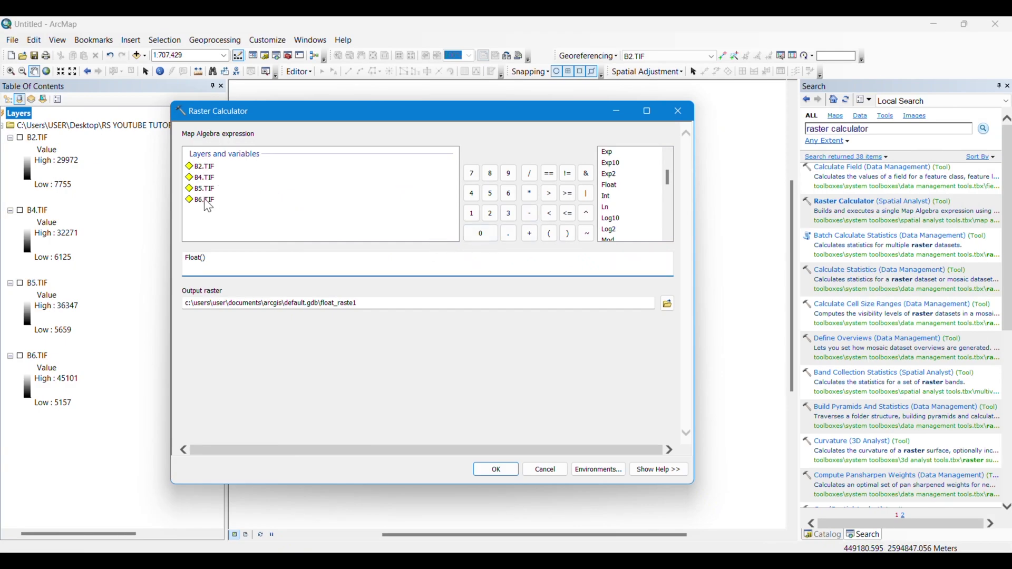
Add "B6.TIF" + "B4.TIF" with an opening bracket inside the Float
double_click(205, 200)
left_click(529, 233)
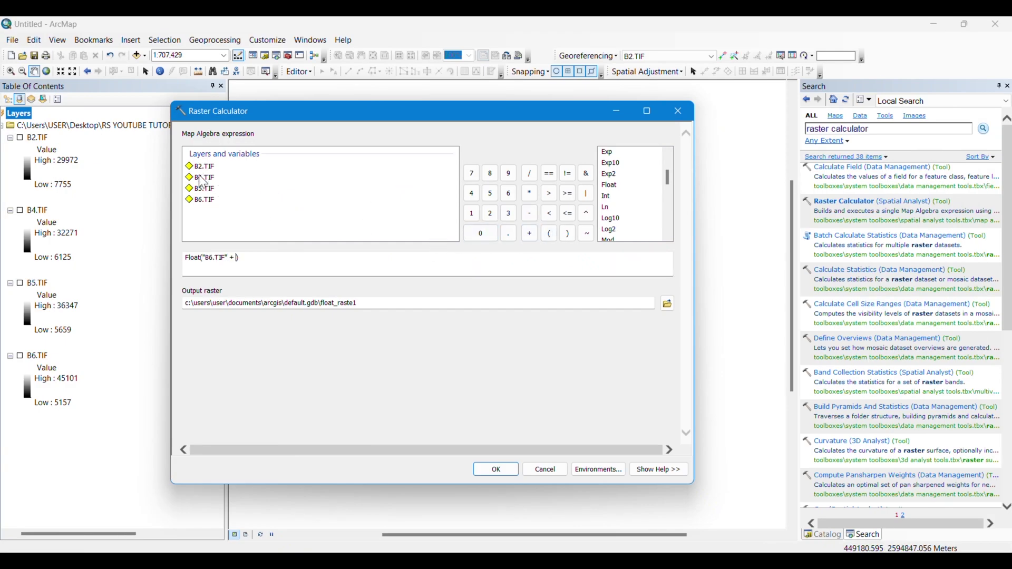
double_click(203, 178)
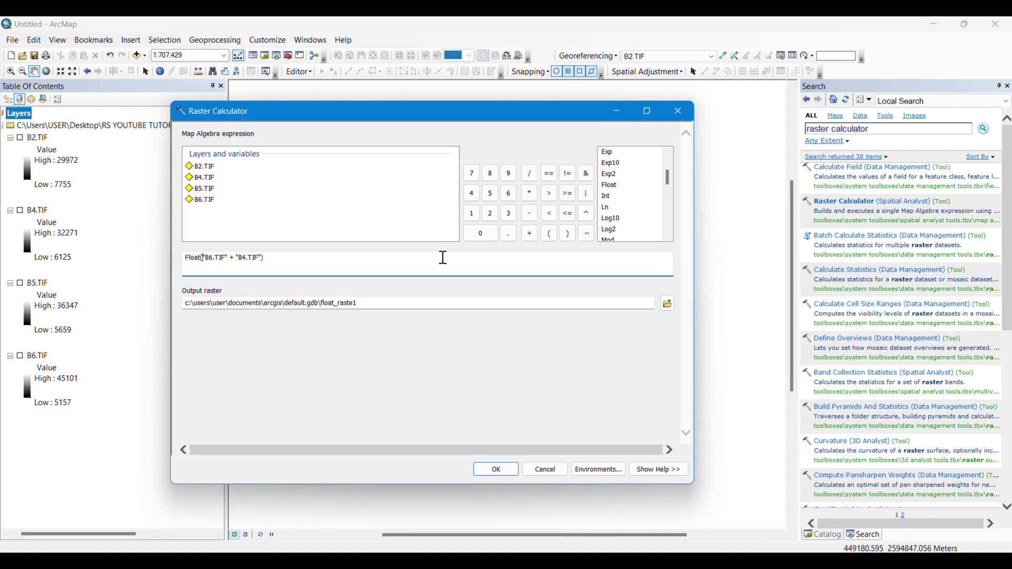
left_click(548, 234)
Subtract ("B5.TIF" + "B2.TIF") and close the numerator's Float bracket
mouse_move(754, 561)
left_click(760, 515)
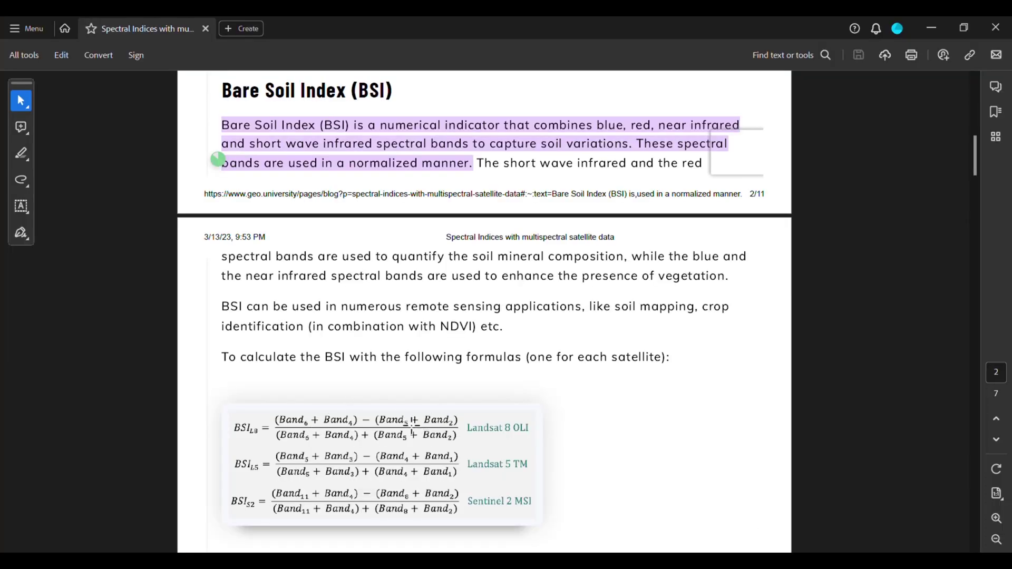
left_click(932, 29)
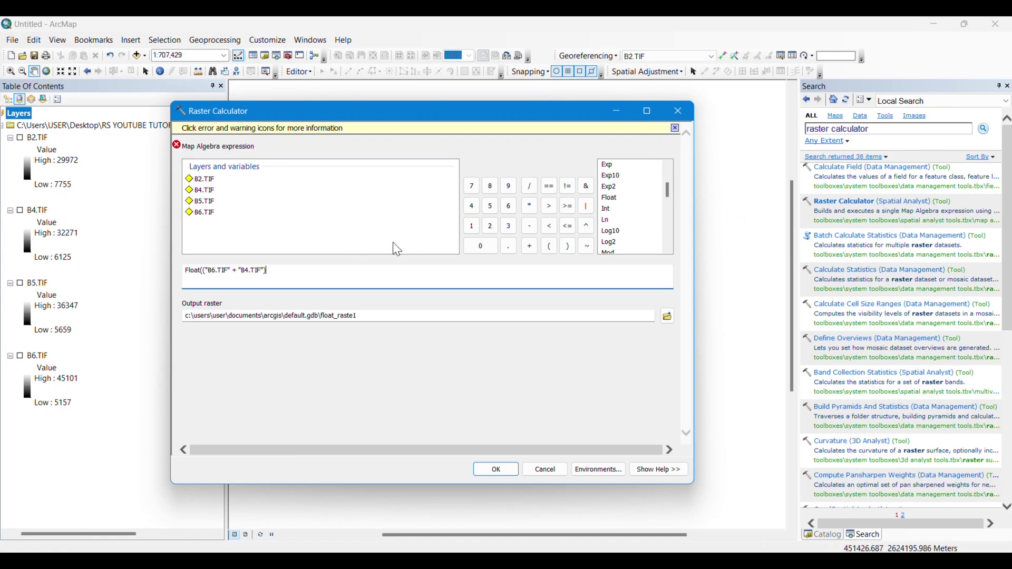
left_click(532, 225)
left_click(548, 246)
double_click(210, 204)
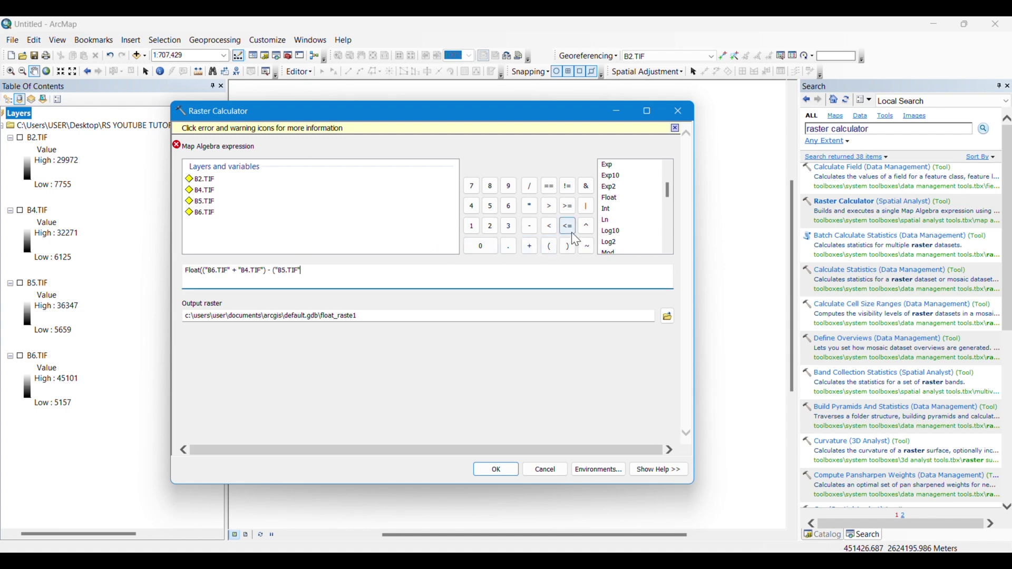
left_click(529, 246)
double_click(206, 180)
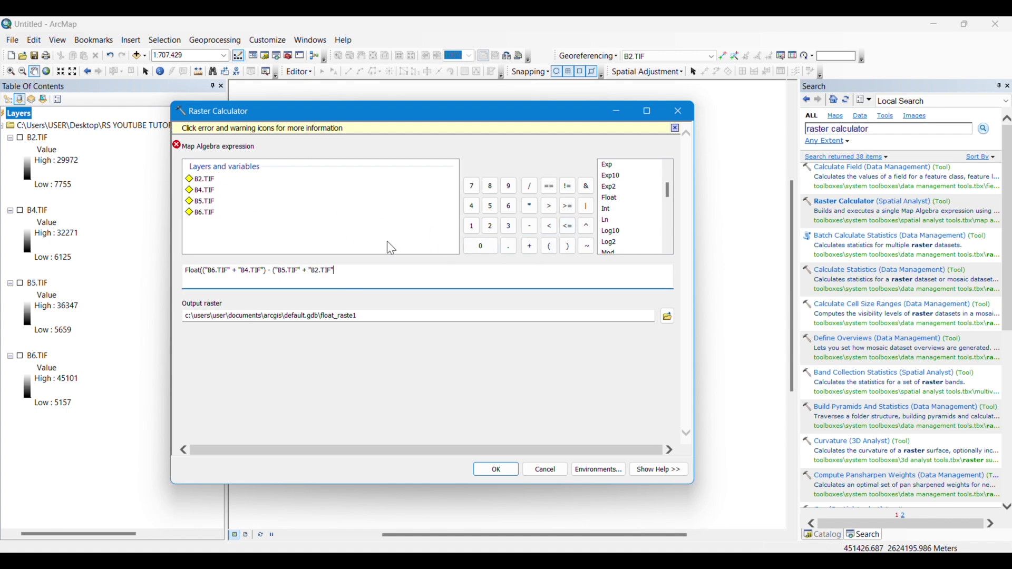
left_click(567, 246)
left_click(563, 251)
Divide by a new Float term starting with "B6.TIF" + "B4.TIF"
left_click(529, 186)
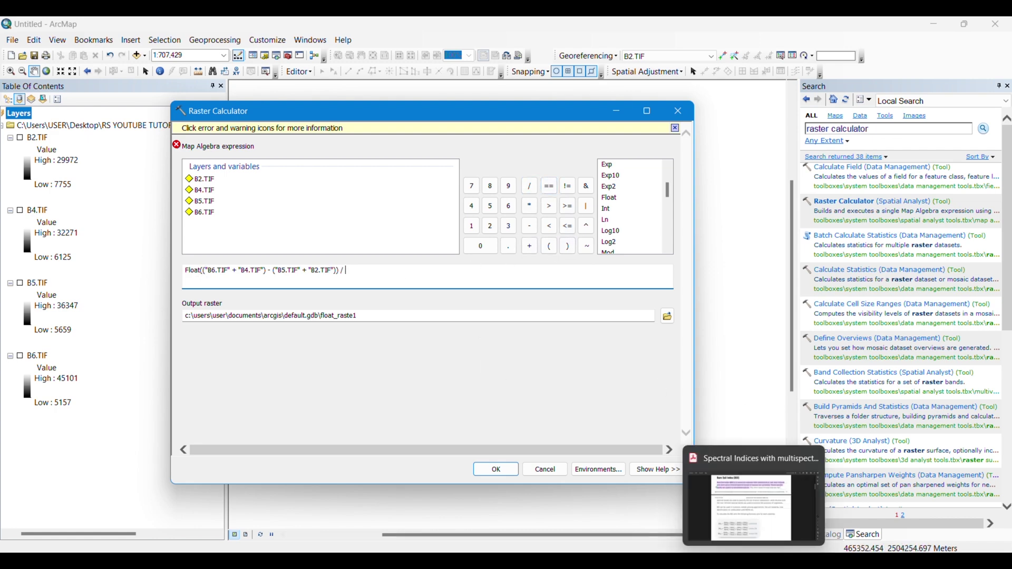
left_click(768, 524)
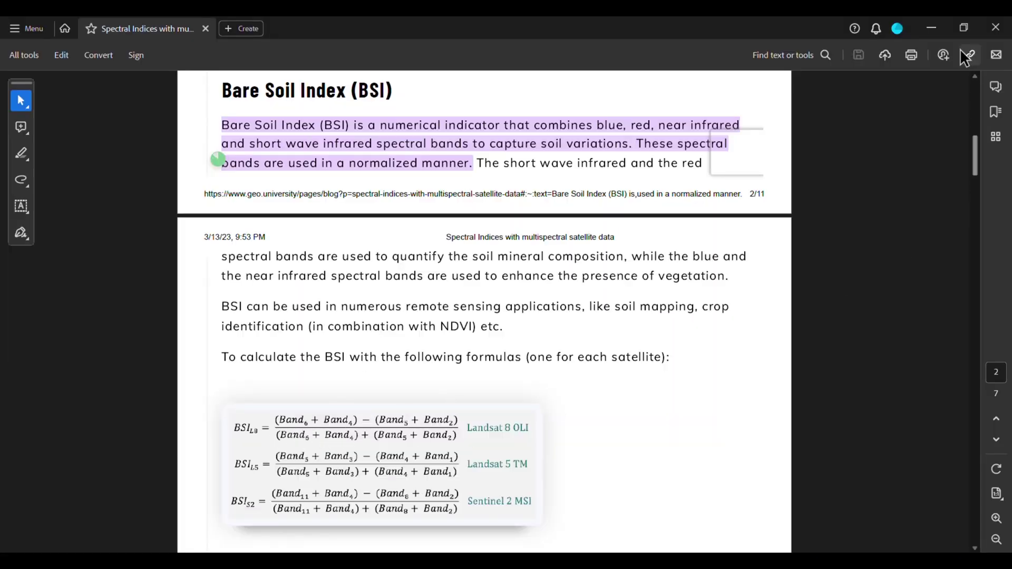
left_click(931, 27)
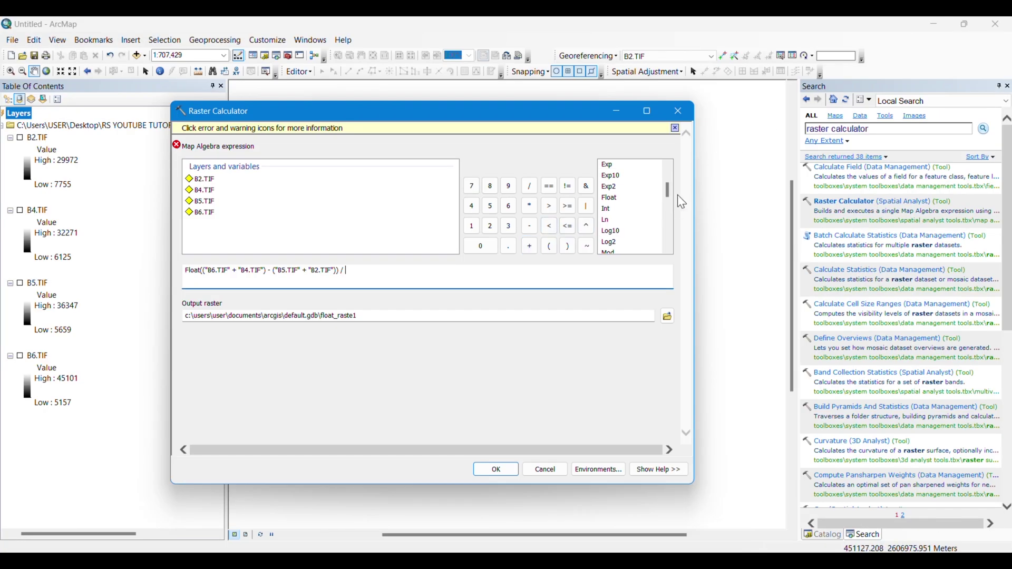
double_click(610, 199)
double_click(206, 213)
left_click(530, 244)
double_click(205, 191)
Append + ( to the denominator and dismiss the battery saver notification
left_click(531, 247)
left_click(550, 245)
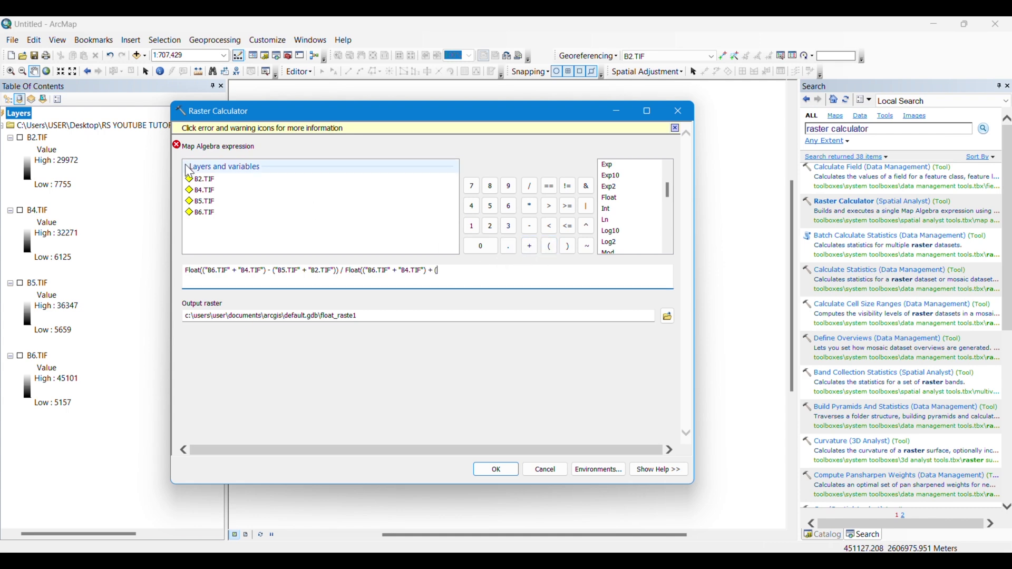
mouse_move(181, 152)
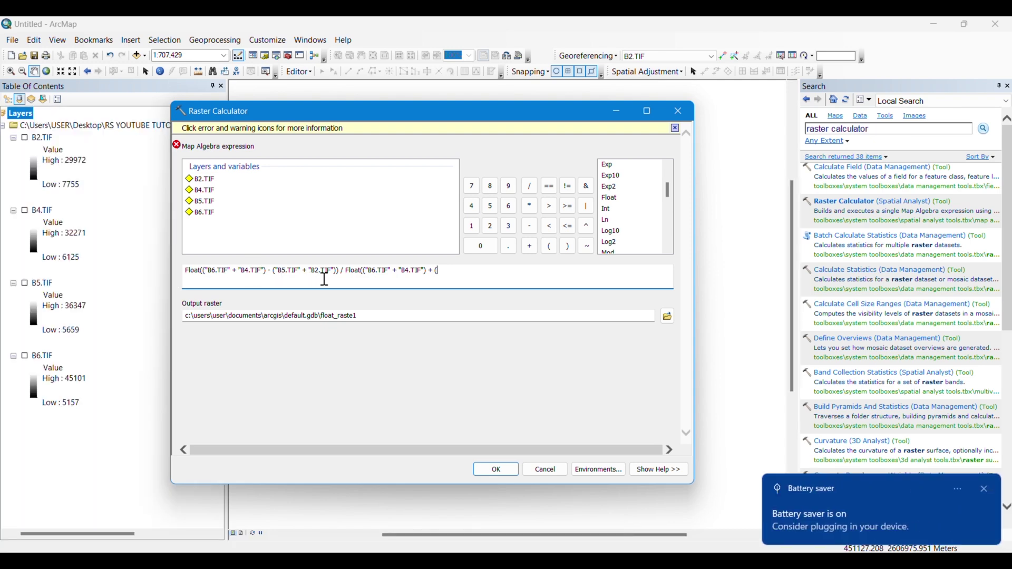
left_click(984, 490)
left_click(330, 370)
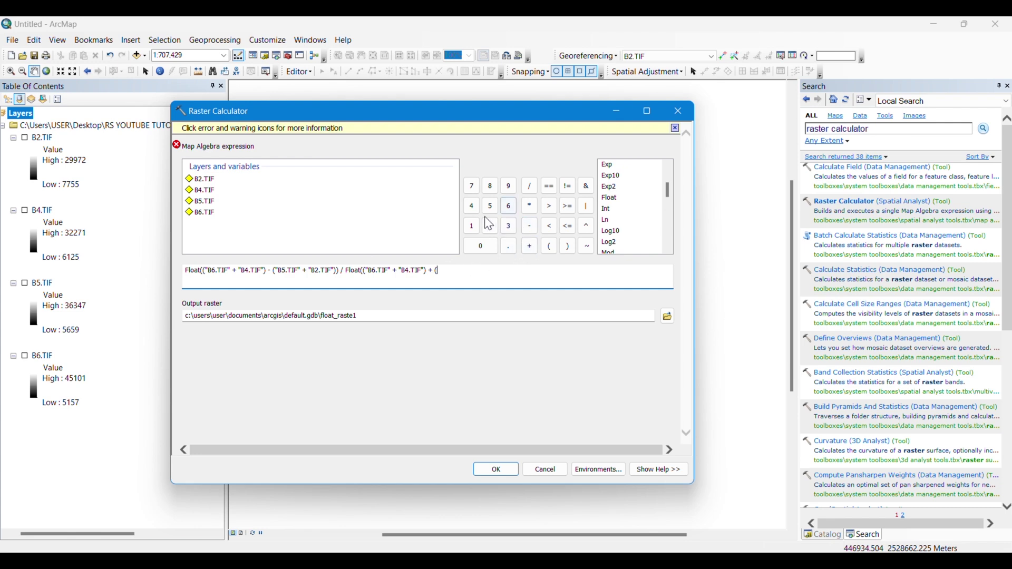
Finish the denominator with "B5.TIF" + "B2.TIF" and two closing brackets, then browse for the output location
double_click(204, 203)
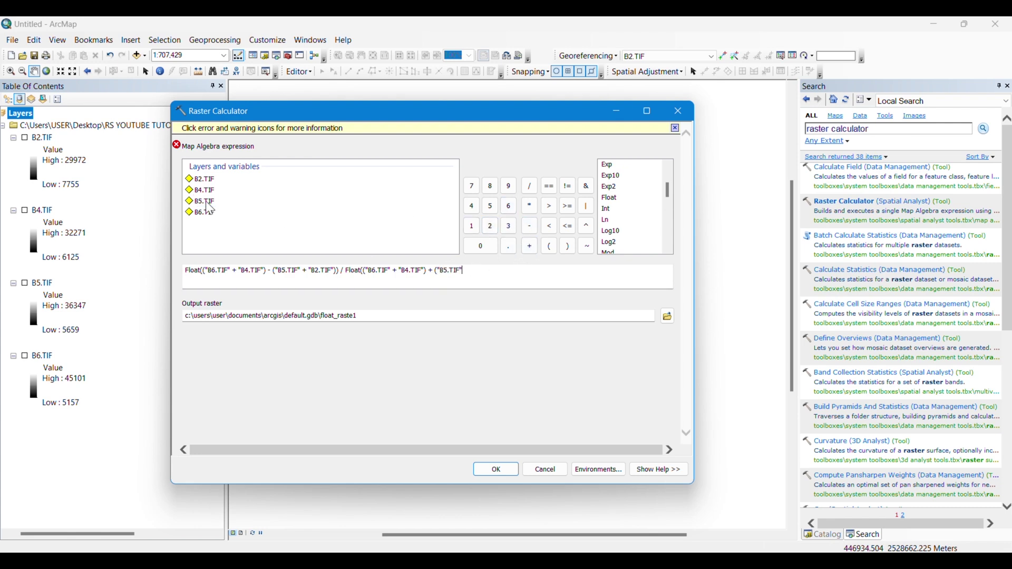
left_click(530, 247)
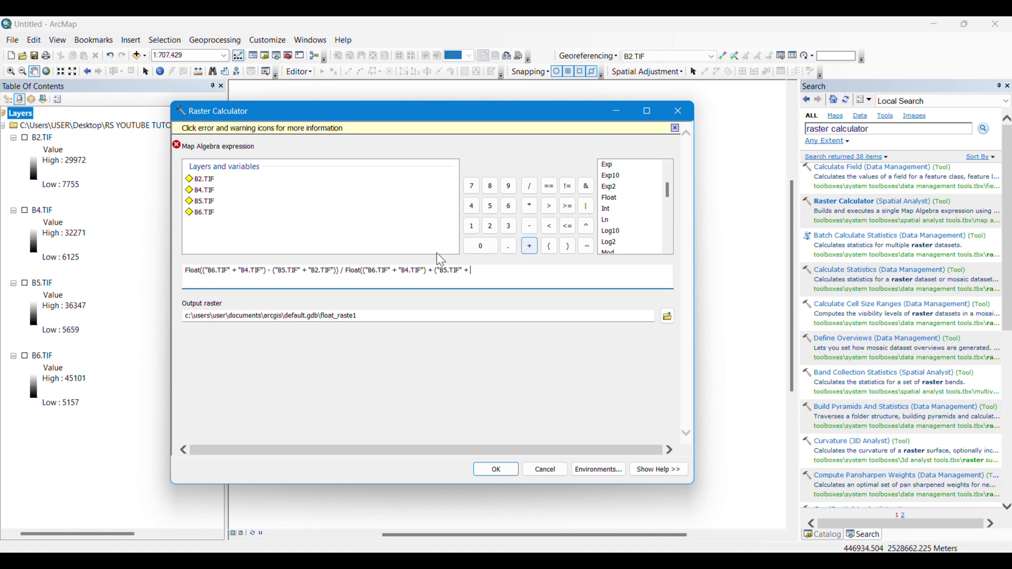
double_click(207, 181)
left_click(571, 246)
left_click(569, 246)
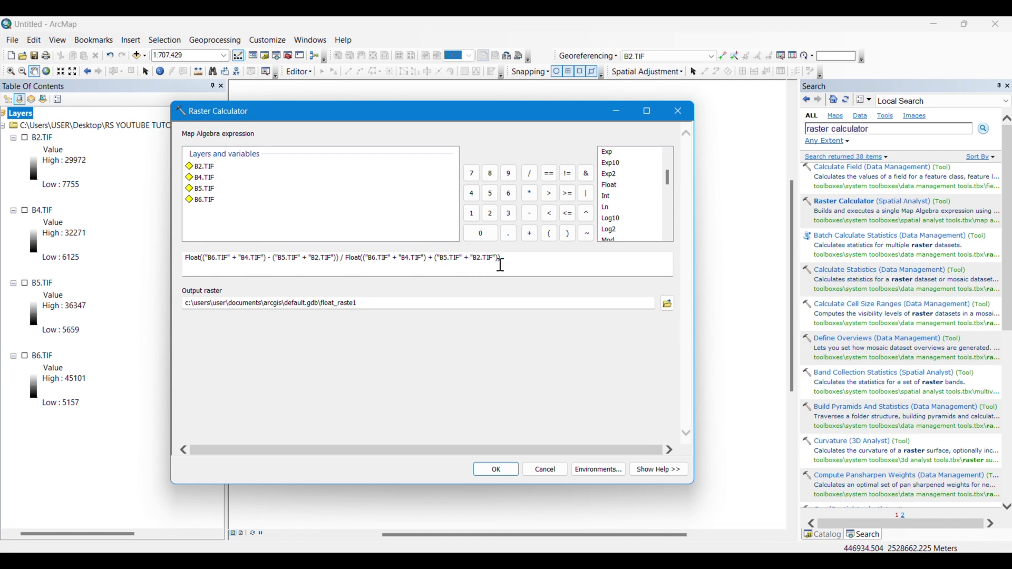
left_click(668, 305)
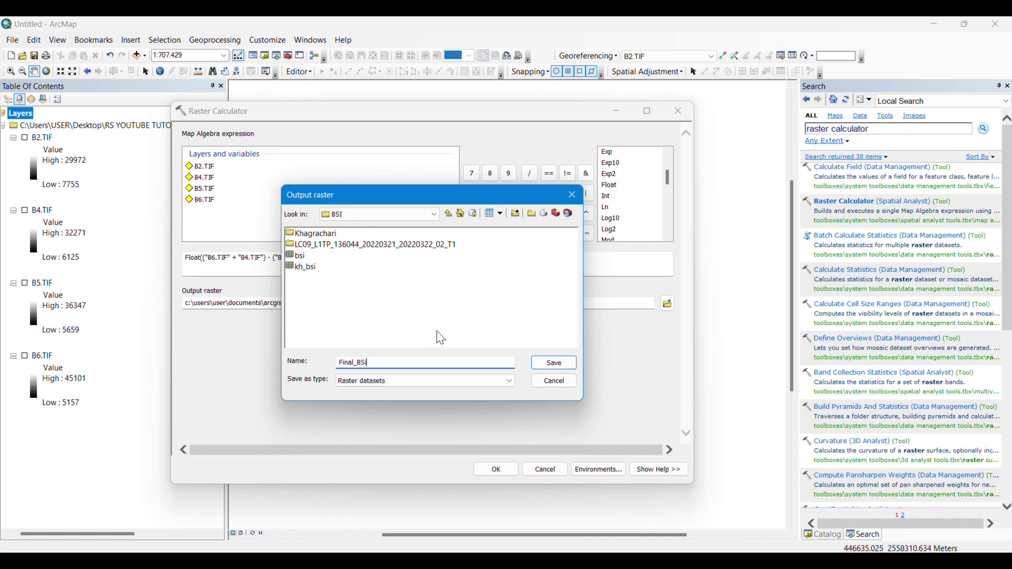
Save the output as Final_BSI in the BSI folder and run the Raster Calculator
key("BackSpace")
type("I")
left_click(538, 367)
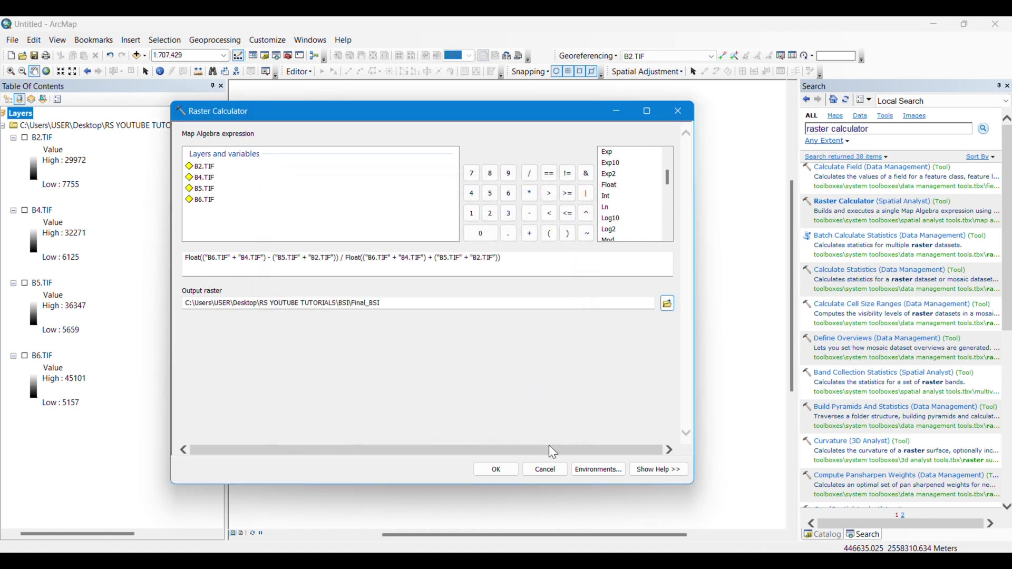
left_click(485, 470)
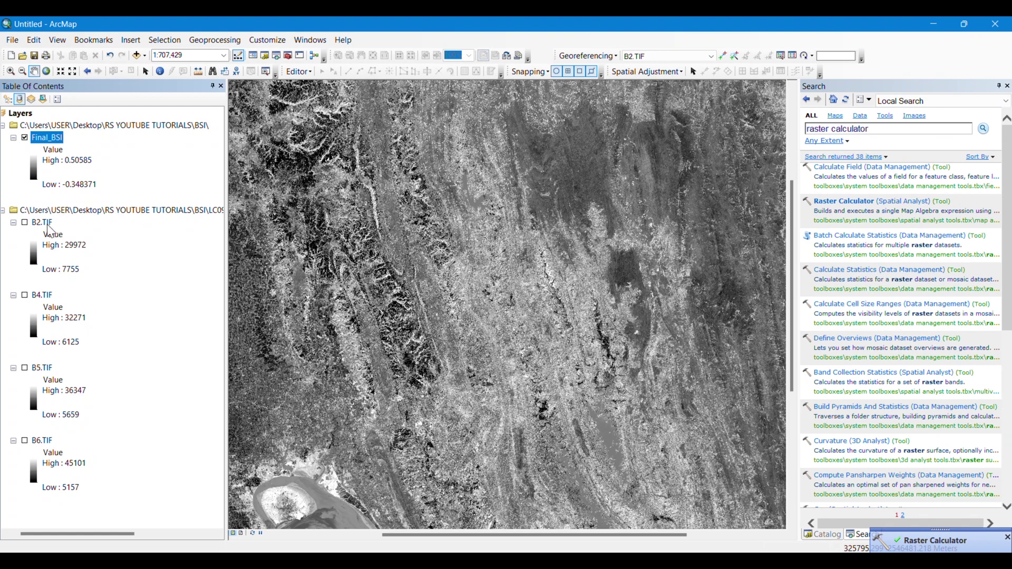
Zoom to the Final_BSI layer and expand the Khagrachari folder in Catalog to show KhagrachariPrj.shp
right_click(53, 138)
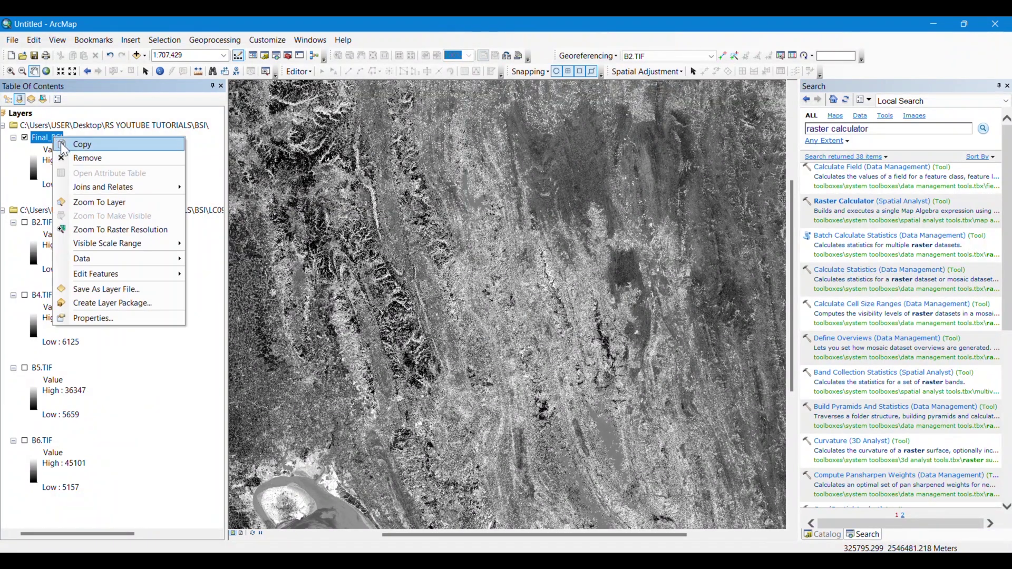
left_click(87, 202)
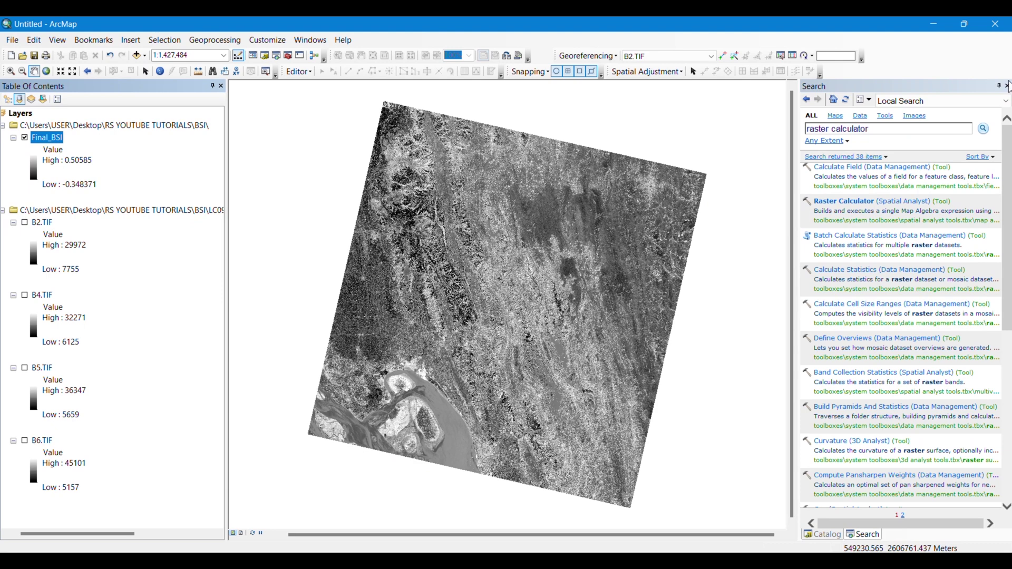
left_click(1008, 86)
left_click(838, 174)
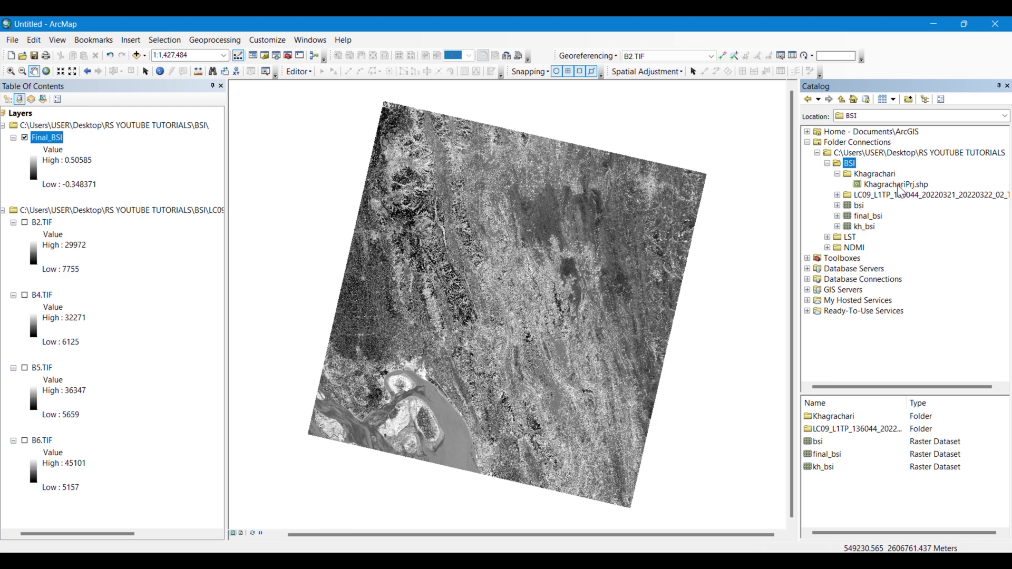
Add KhagrachariPrj.shp to the map and search for the 'extract by mask' tool
left_click_drag(900, 188, 576, 283)
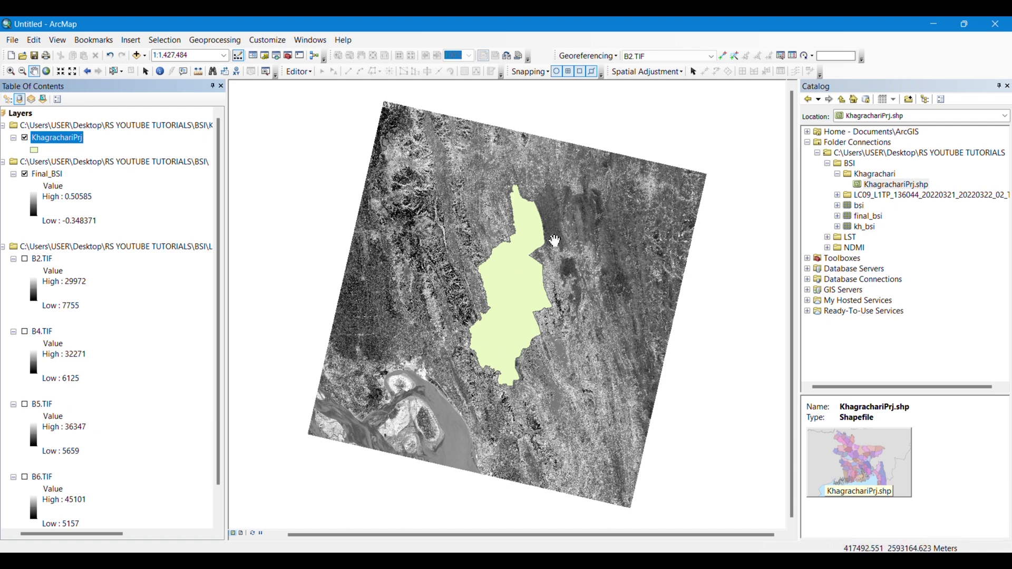
left_click(277, 55)
left_click_drag(865, 129, 798, 131)
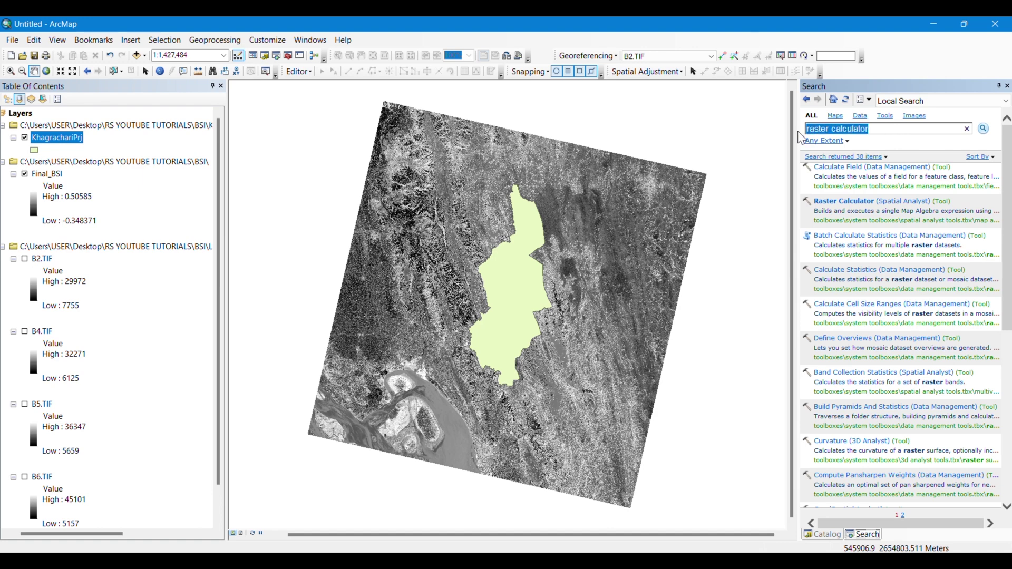
type("extract bu")
key("BackSpace")
type("y mask")
key("Return")
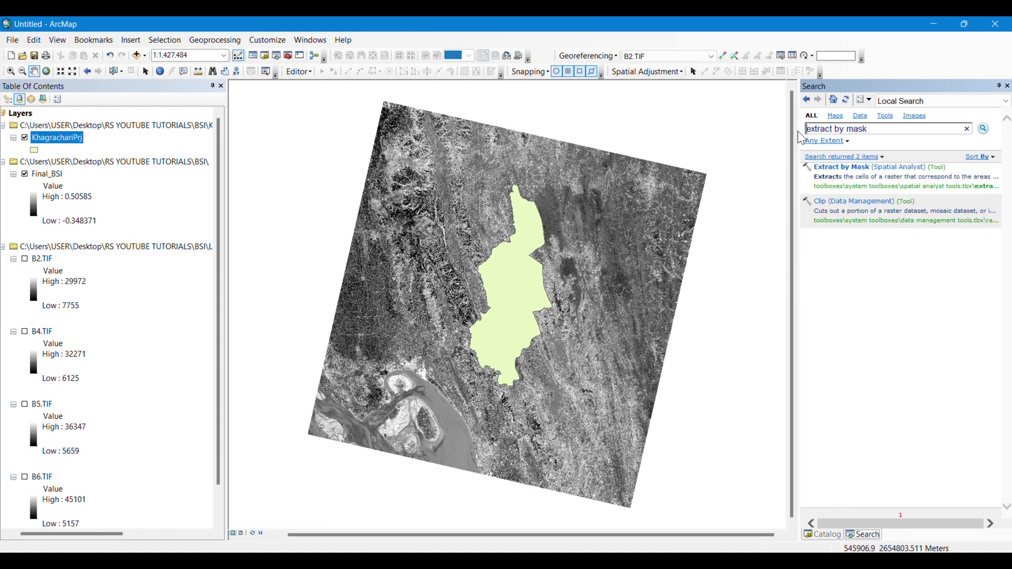
Run Extract by Mask on Final_BSI with the KhagrachariPrj mask, saving output as BSI\FinalKH_BSI
left_click(860, 167)
left_click(650, 146)
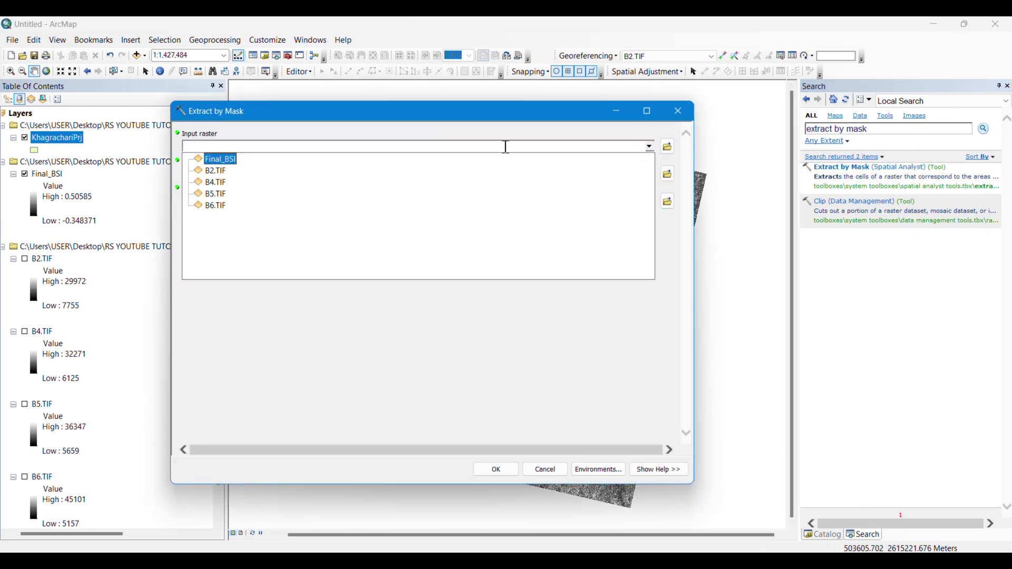
left_click(216, 159)
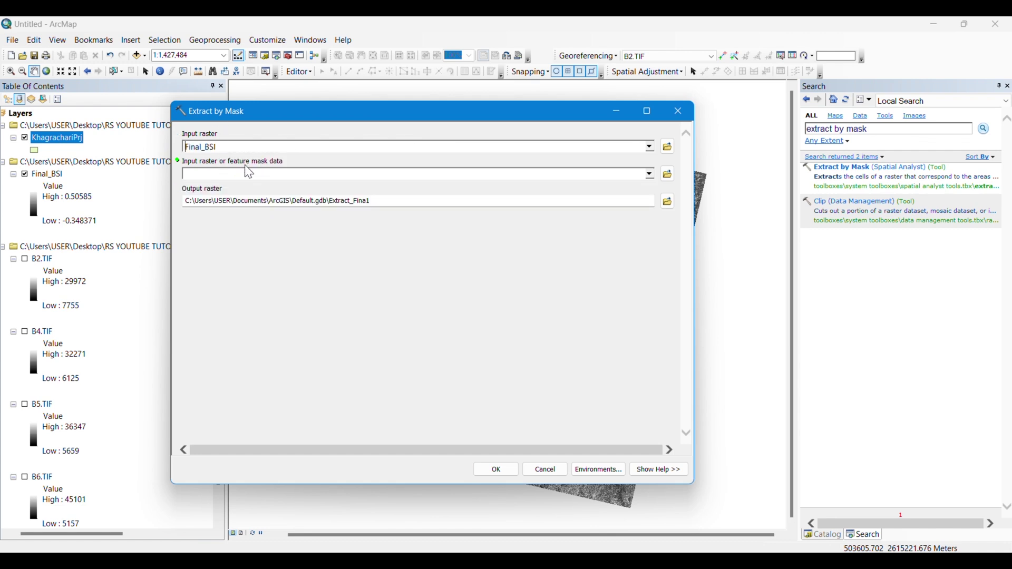
left_click(653, 177)
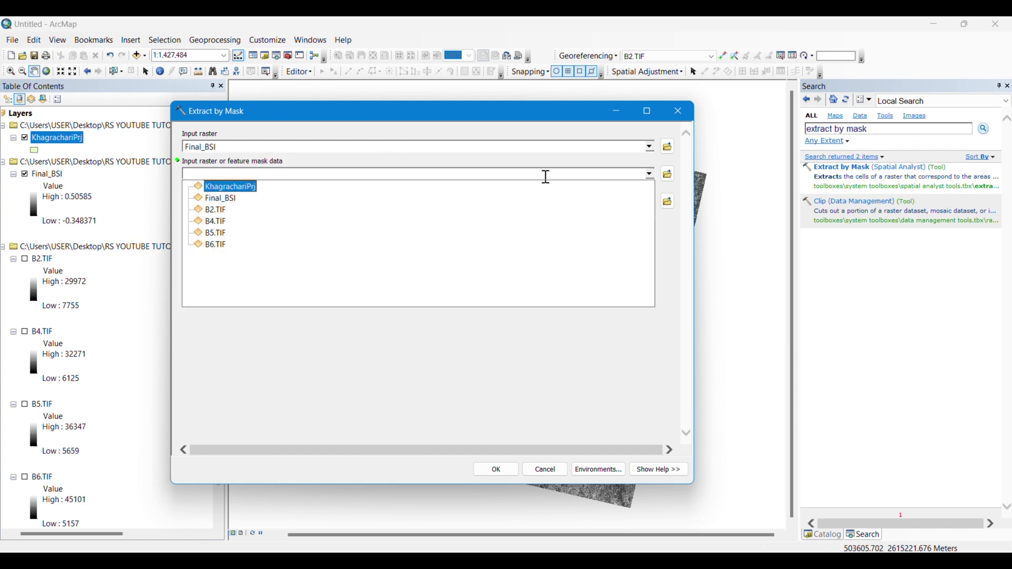
left_click(232, 188)
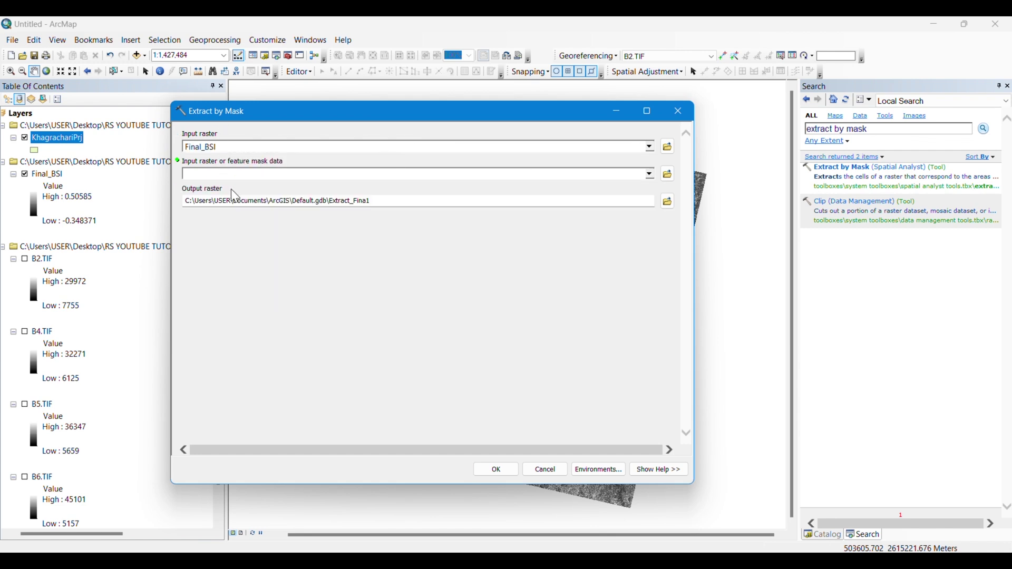
left_click(671, 203)
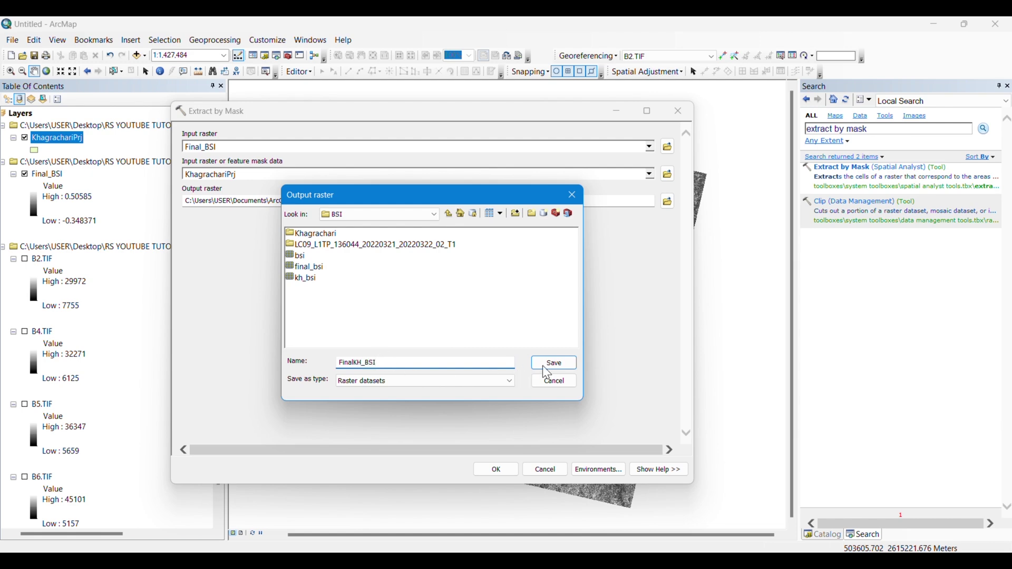
left_click(556, 365)
left_click(498, 472)
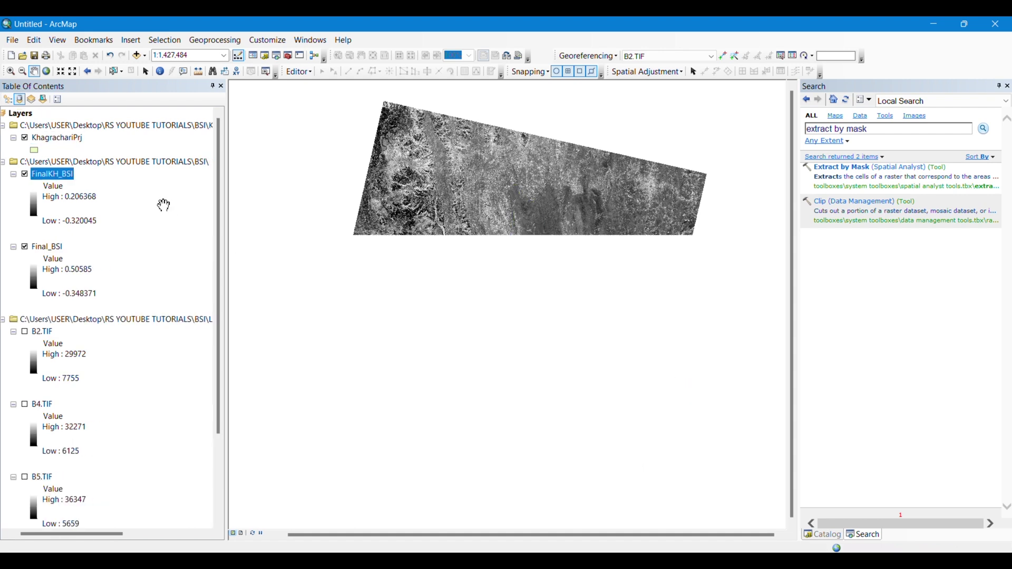
Hide the Final_BSI and KhagrachariPrj layers and zoom the map to FinalKH_BSI
left_click(26, 251, "ctrl")
left_click(25, 248)
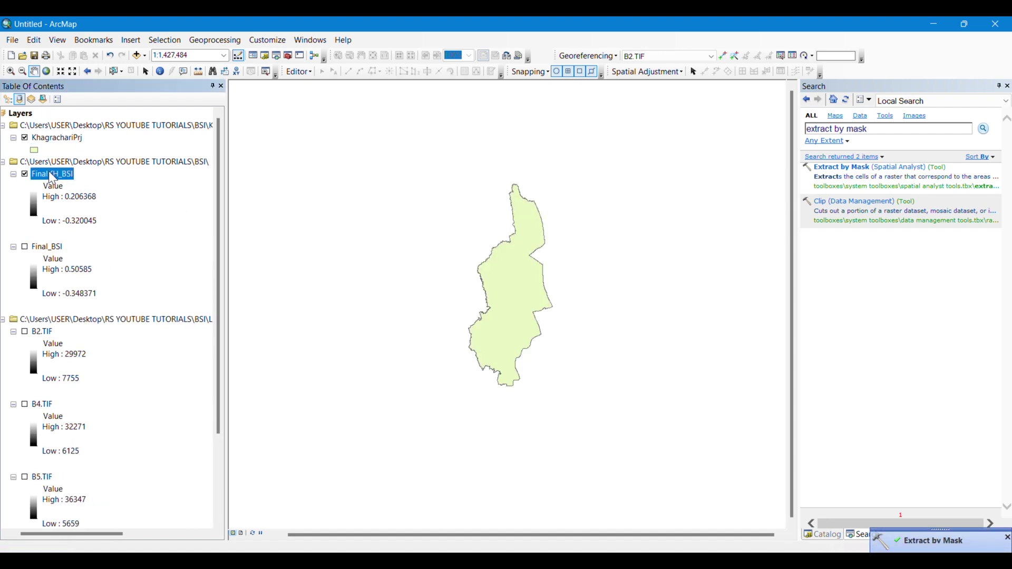
right_click(51, 174)
left_click(90, 237)
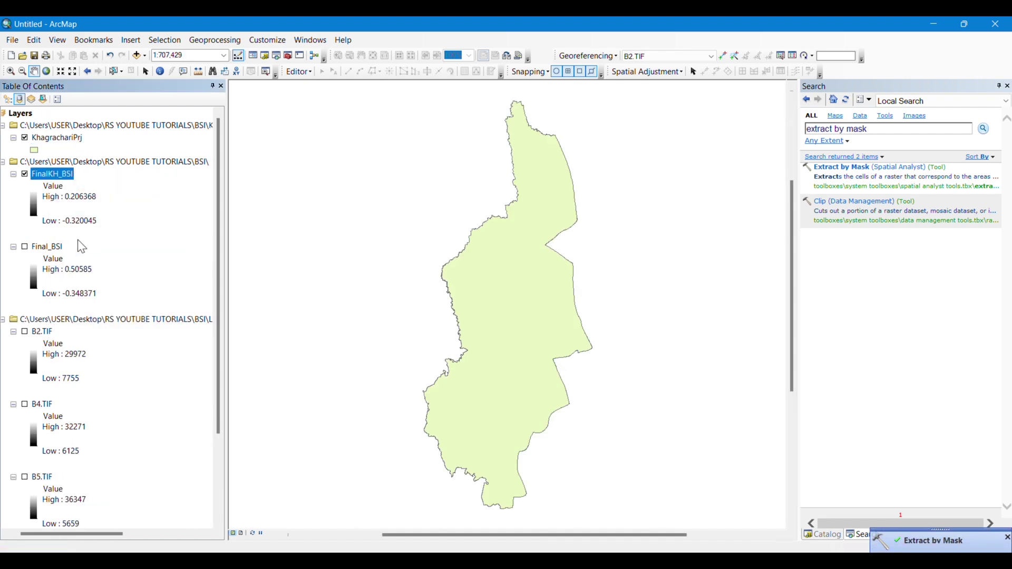
left_click(25, 139)
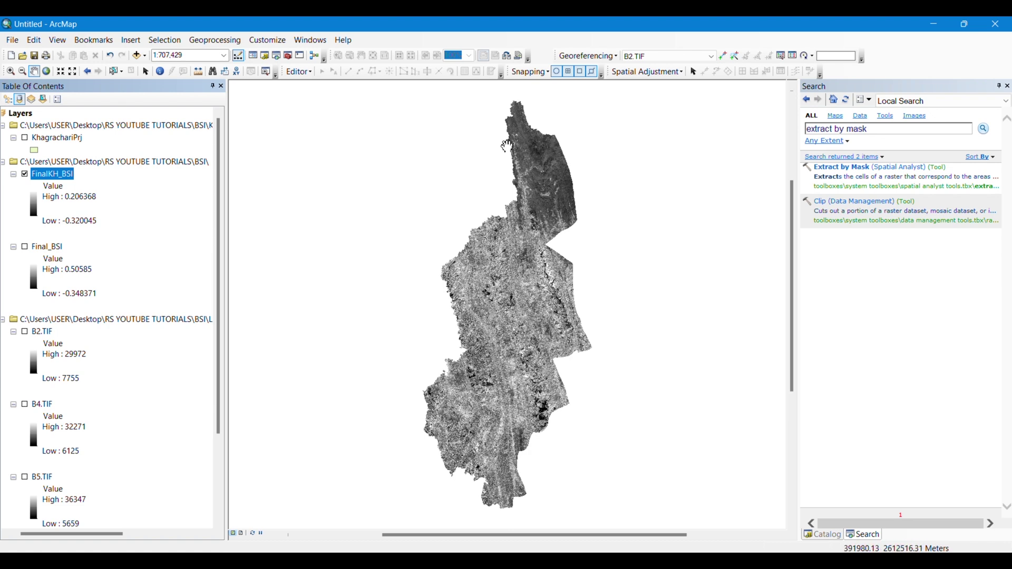
Give FinalKH_BSI classified symbology with five grey classes, then show the Layout View
right_click(53, 180)
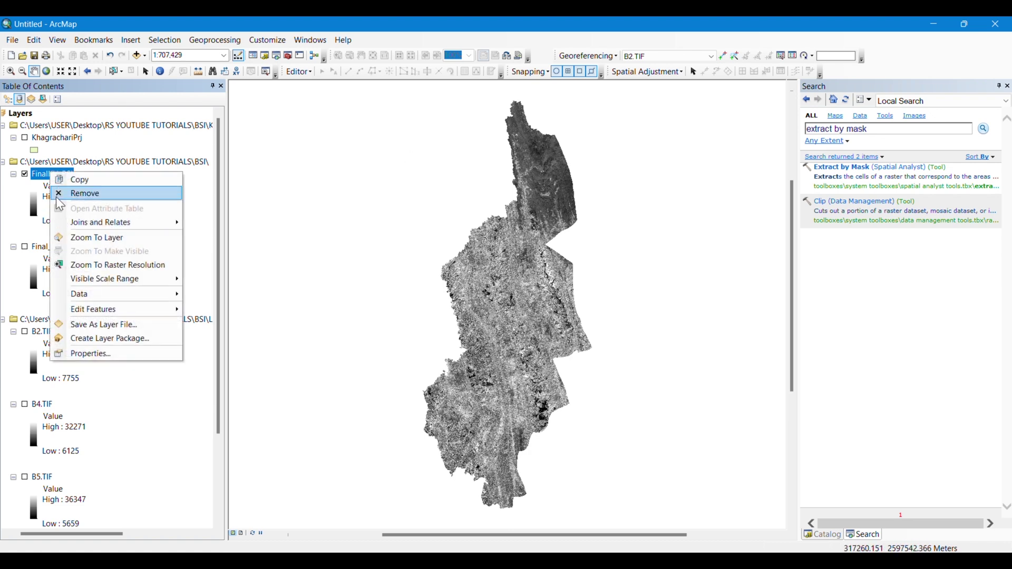
left_click(113, 352)
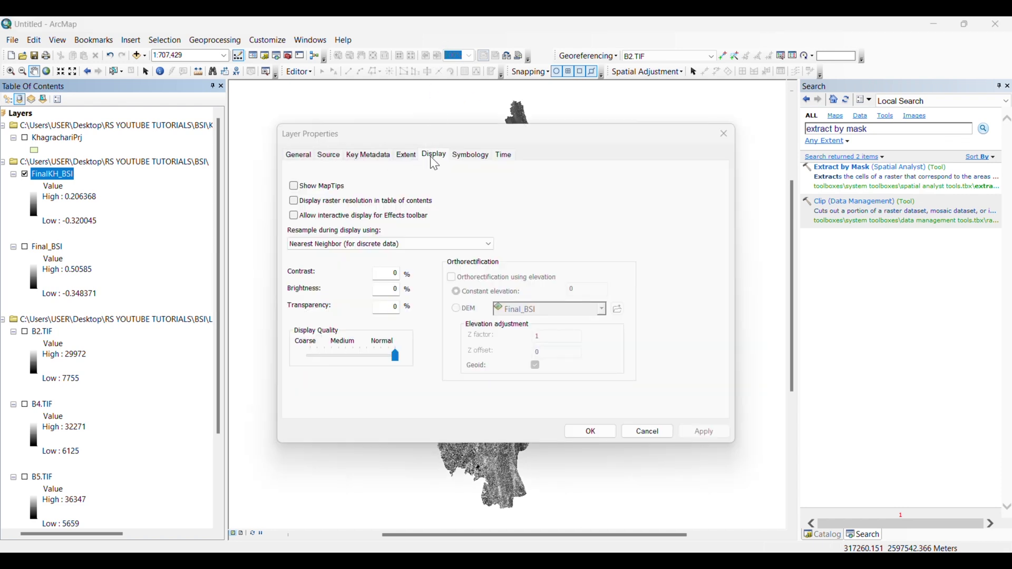
left_click(469, 162)
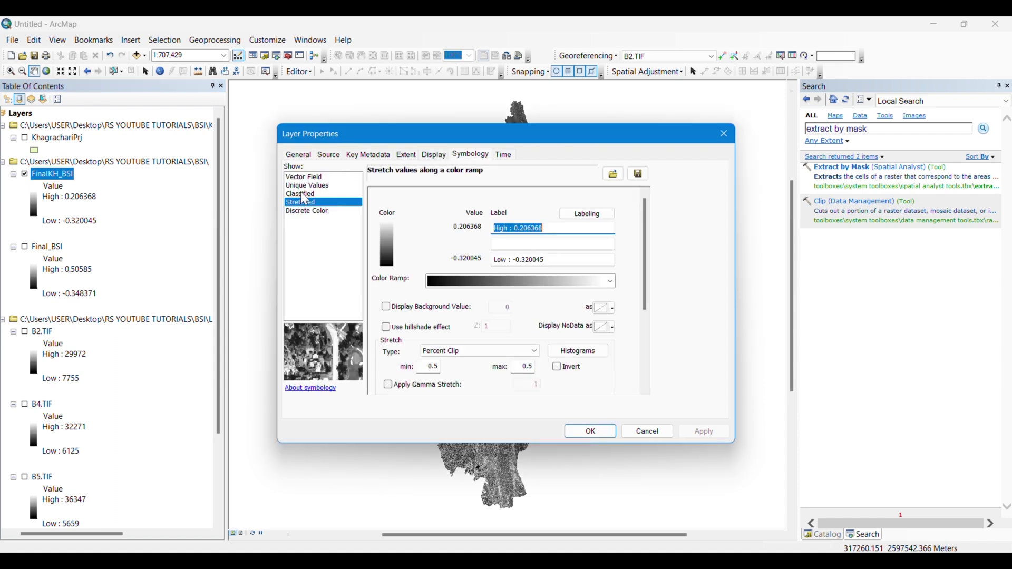
left_click(326, 195)
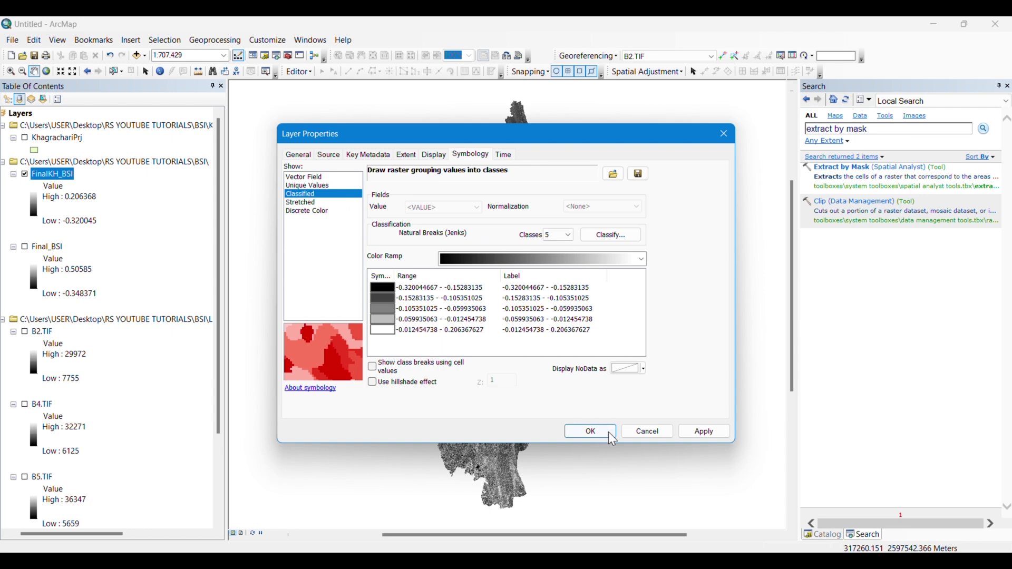
left_click(591, 435)
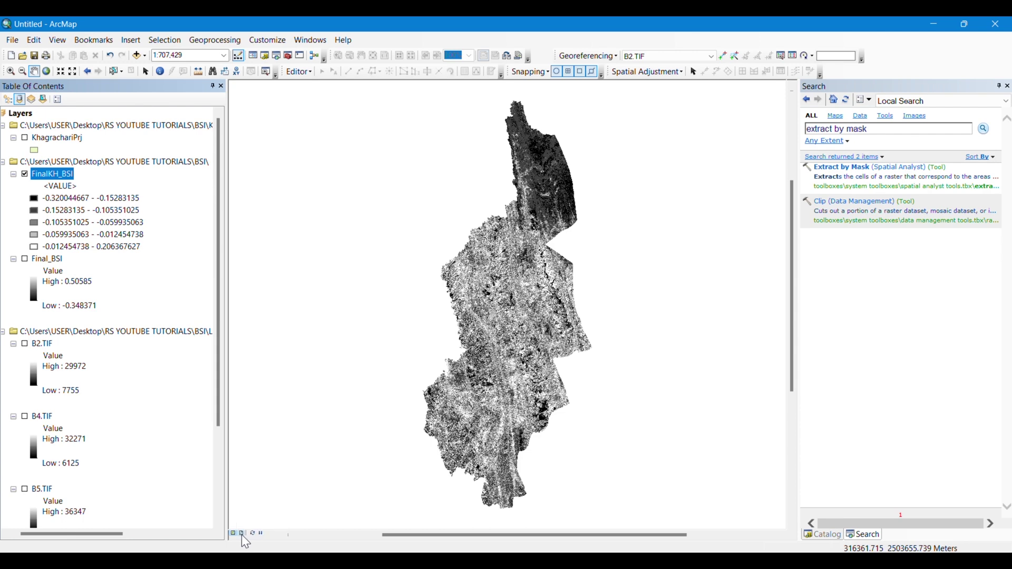
left_click(242, 534)
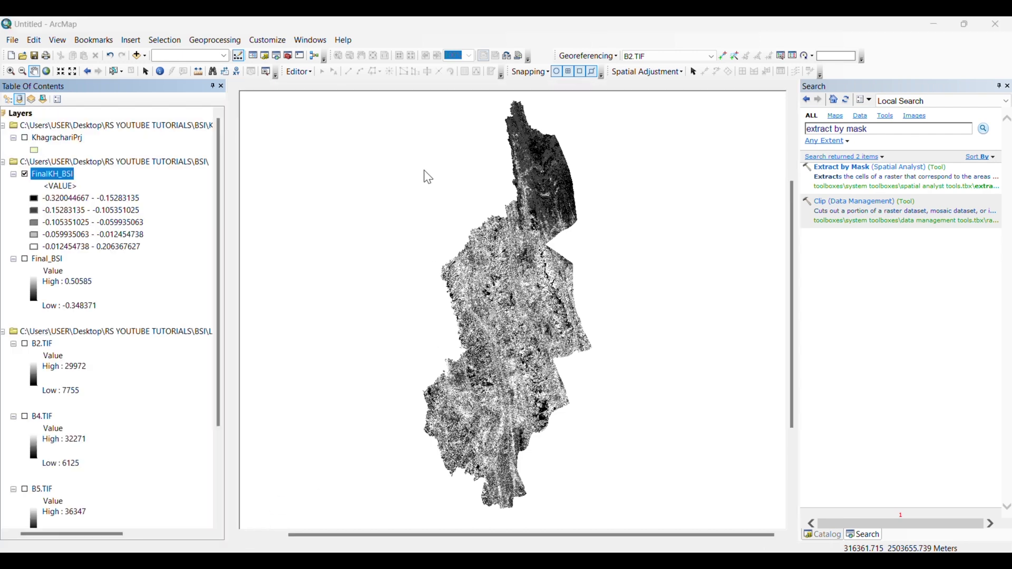